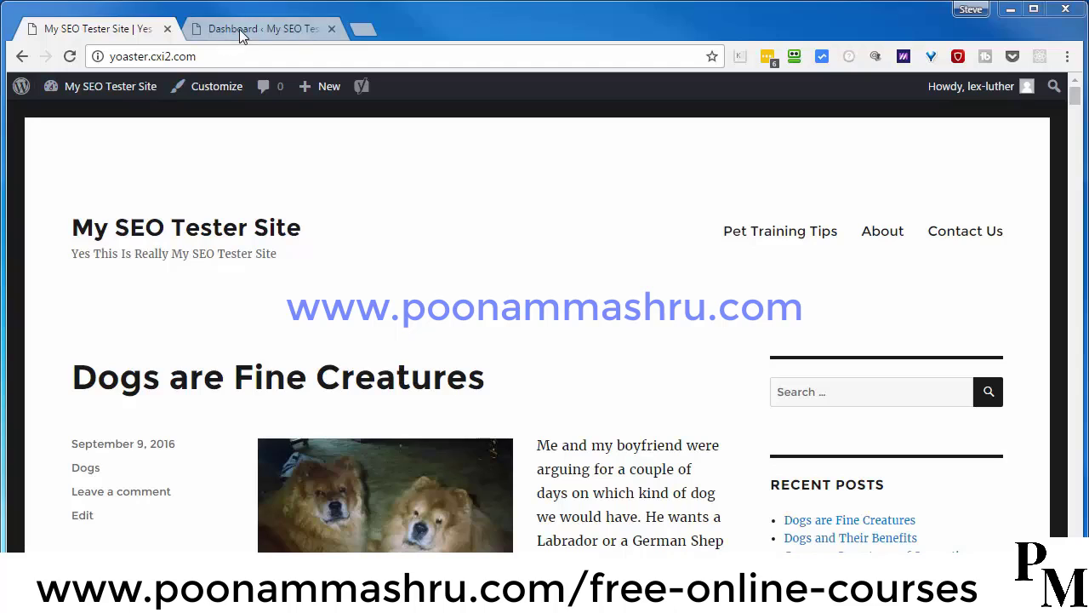
Step: Enable breadcrumbs in the Yoast SEO Advanced settings of the WordPress dashboard and save the changes
left_click(239, 29)
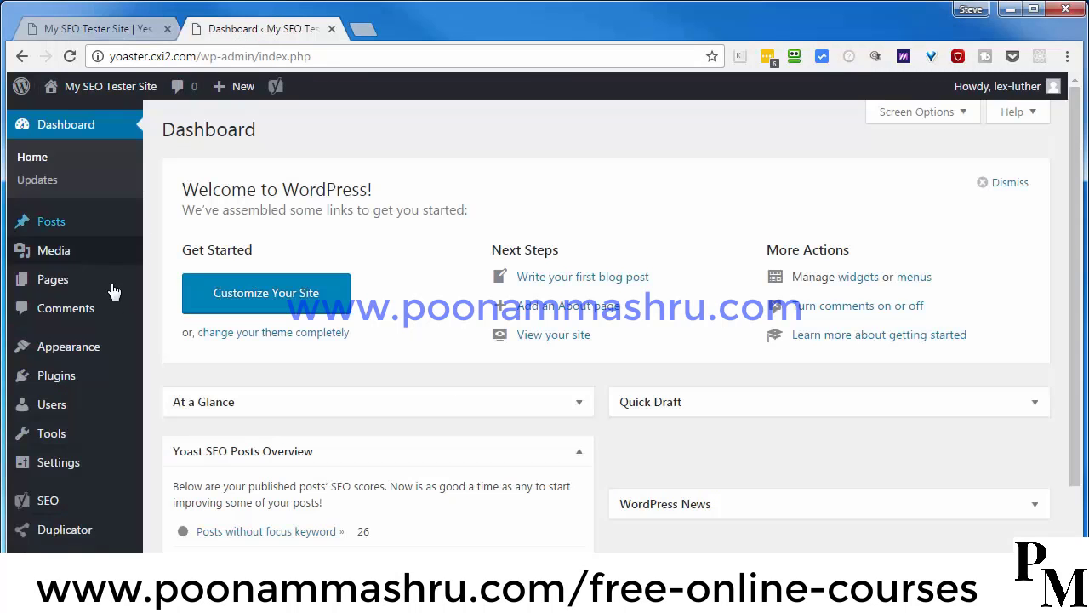
mouse_move(48, 501)
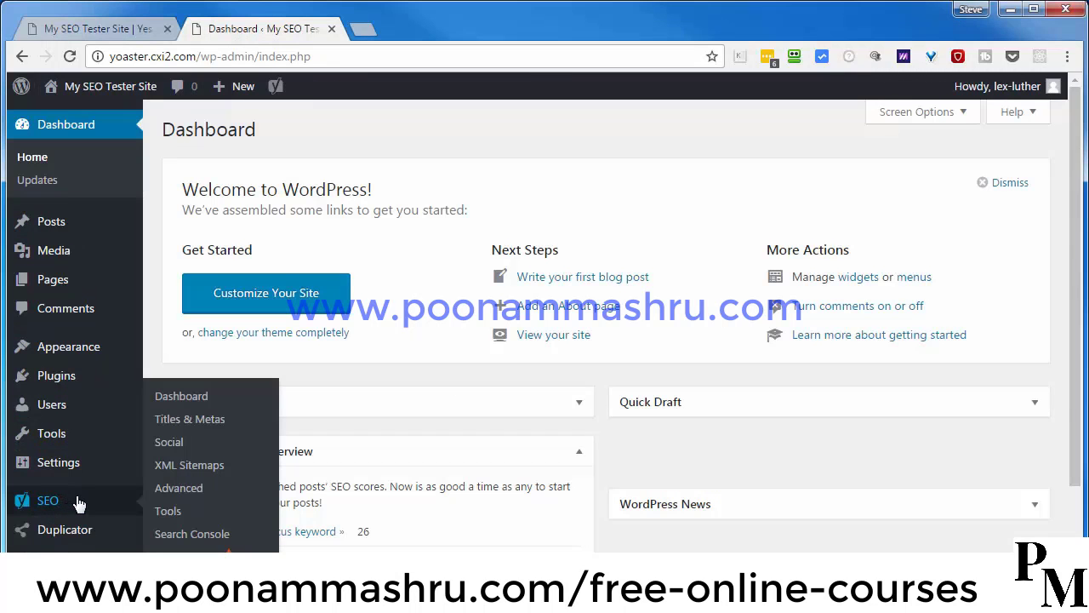
left_click(172, 489)
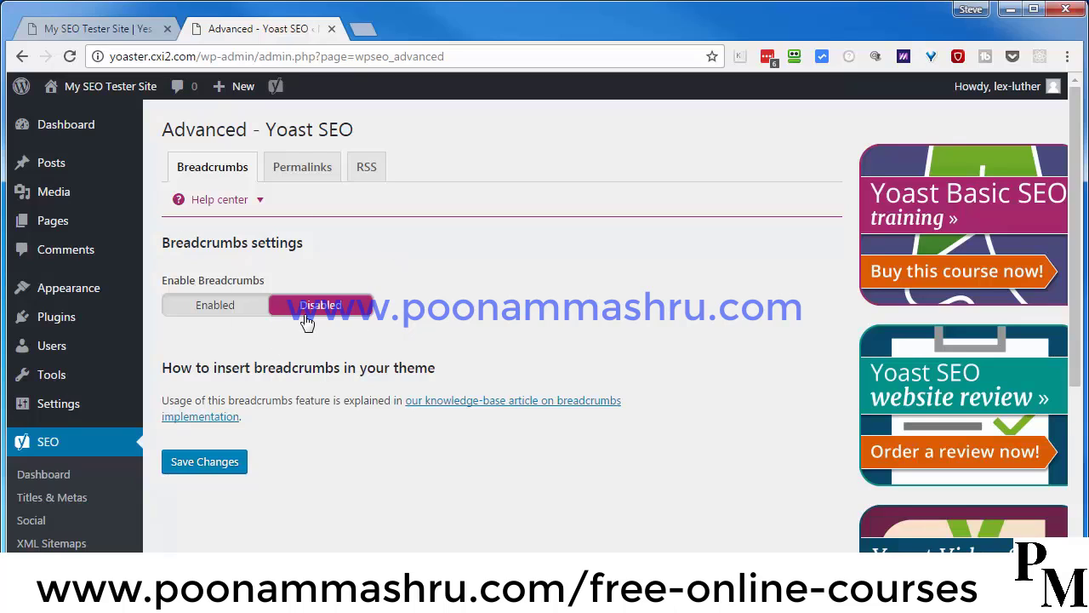
left_click(207, 314)
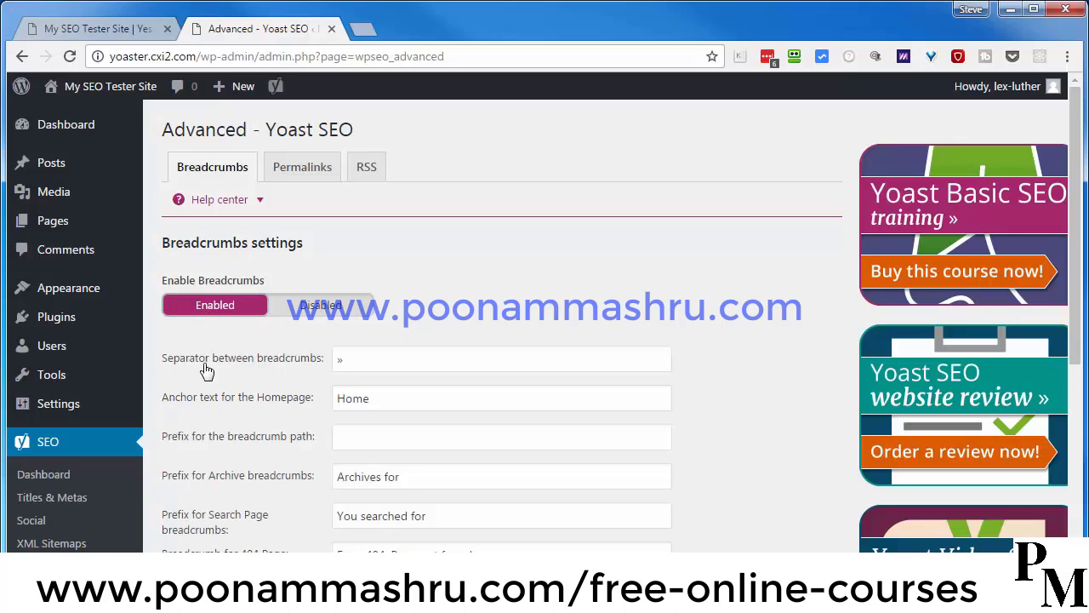
scroll(334, 404, "down", 2)
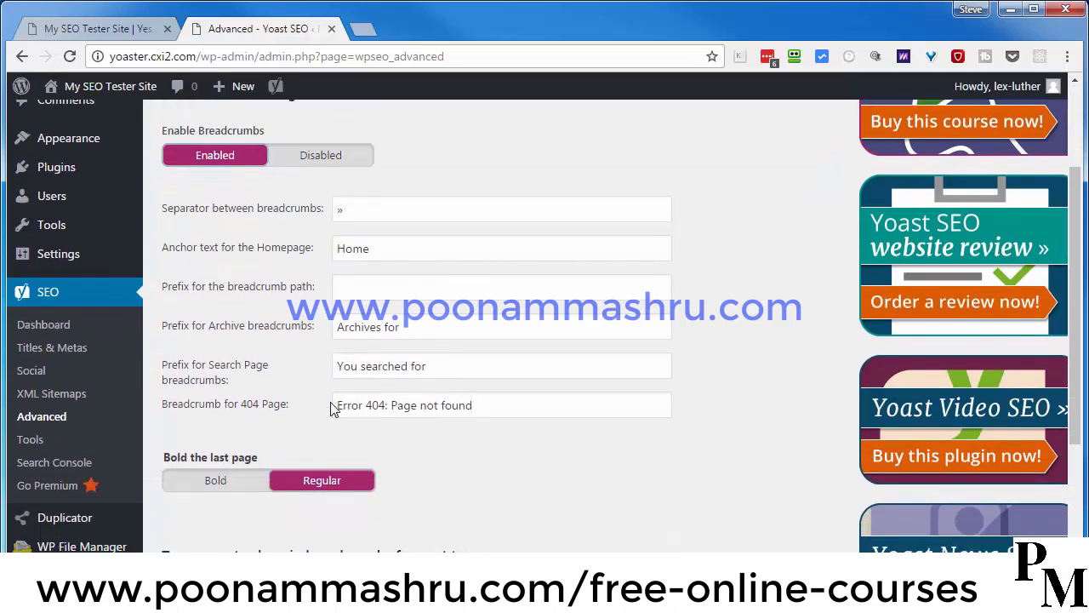
scroll(224, 362, "down", 3)
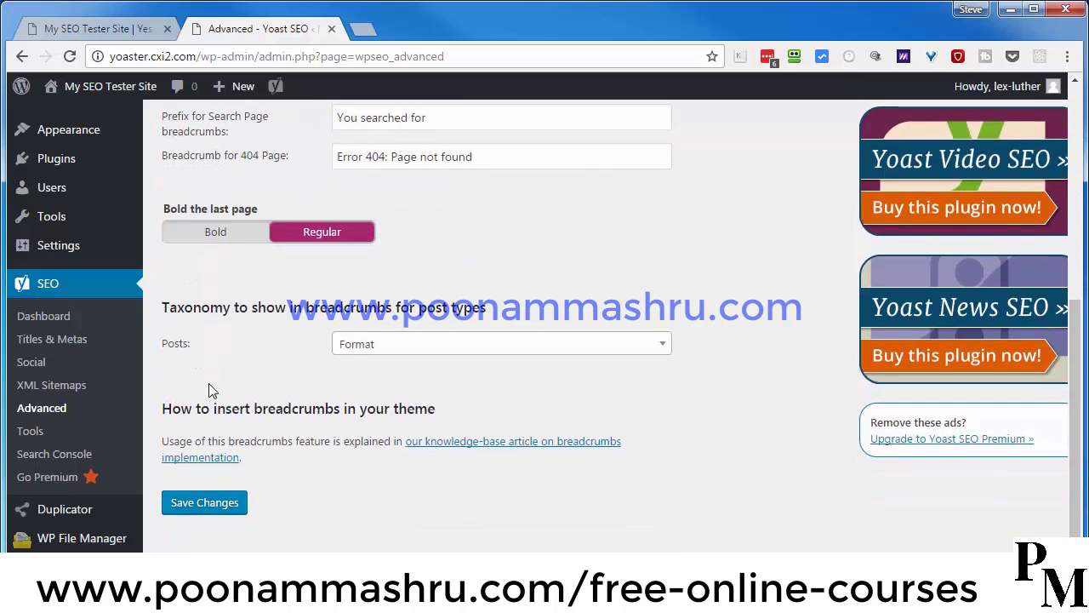
left_click(194, 504)
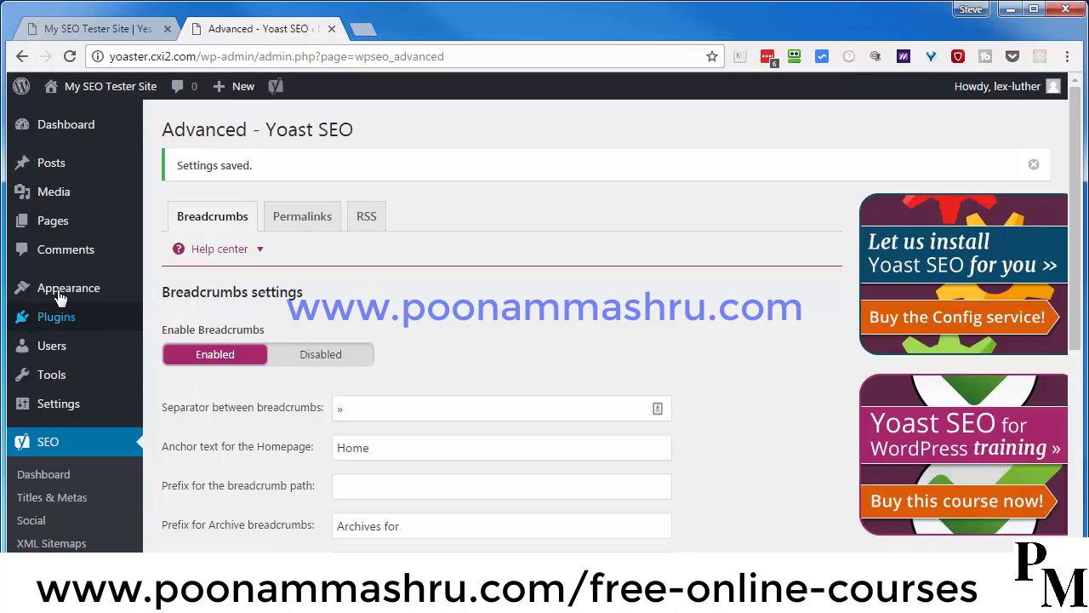
Step: Open the customizer's Yoast SEO Breadcrumbs section in a new browser tab and compare its fields with the Advanced breadcrumb settings
mouse_move(59, 294)
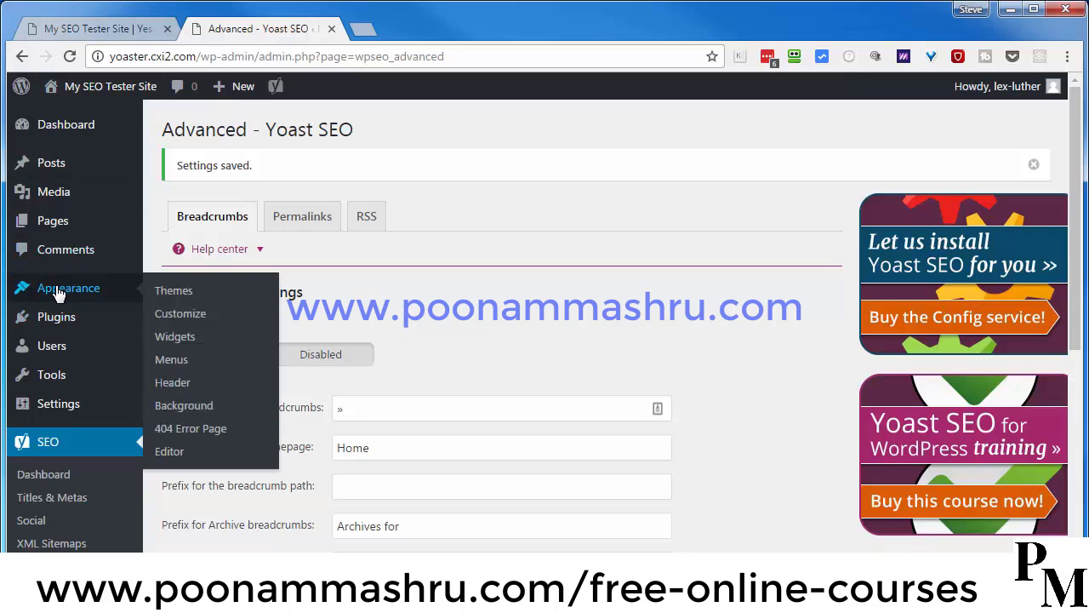
right_click(175, 319)
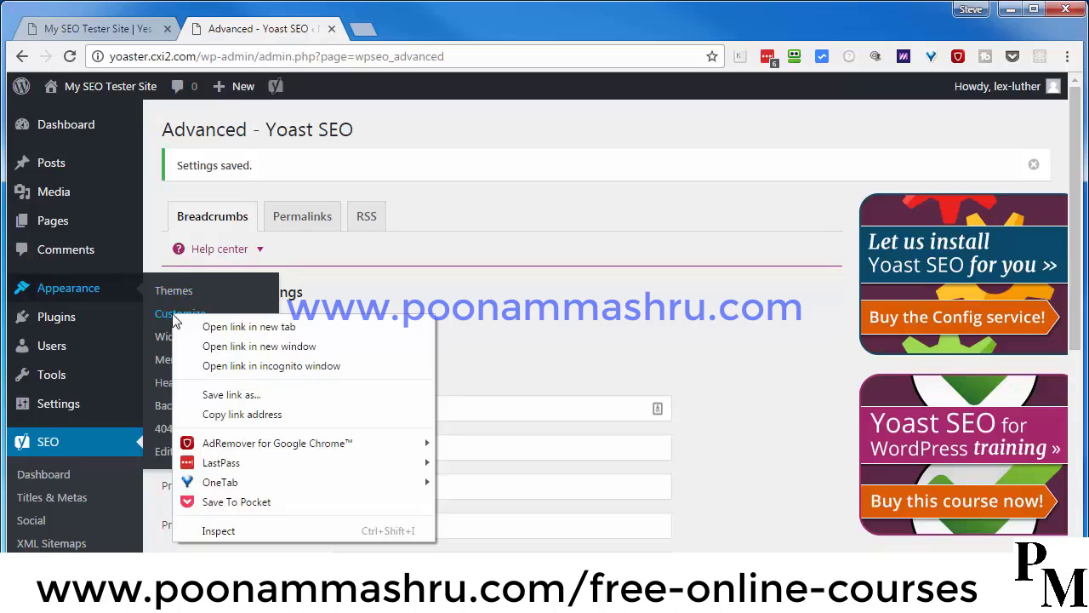
left_click(210, 325)
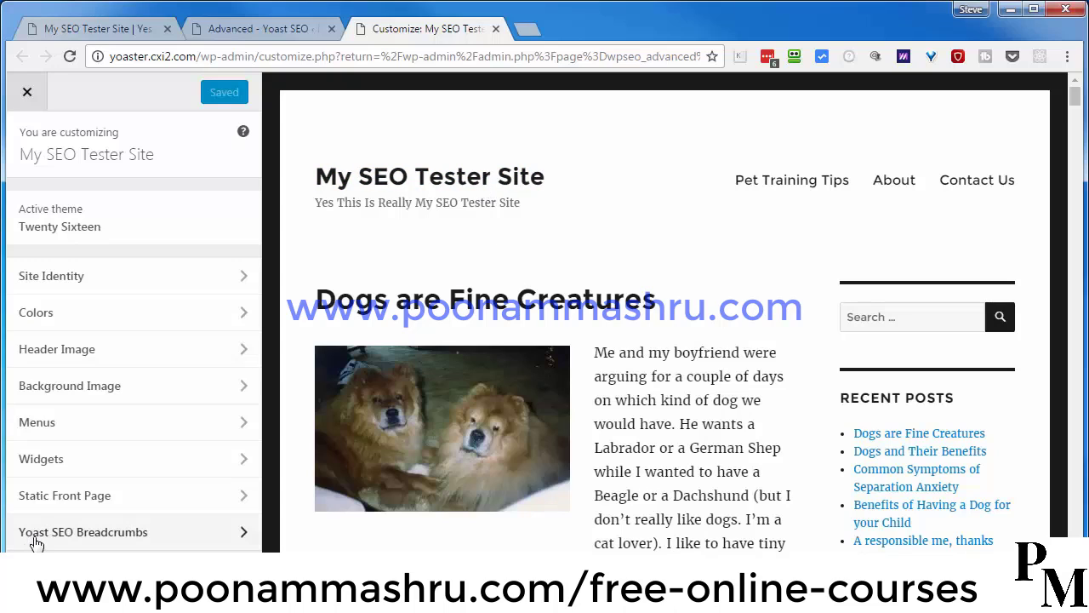
left_click(112, 535)
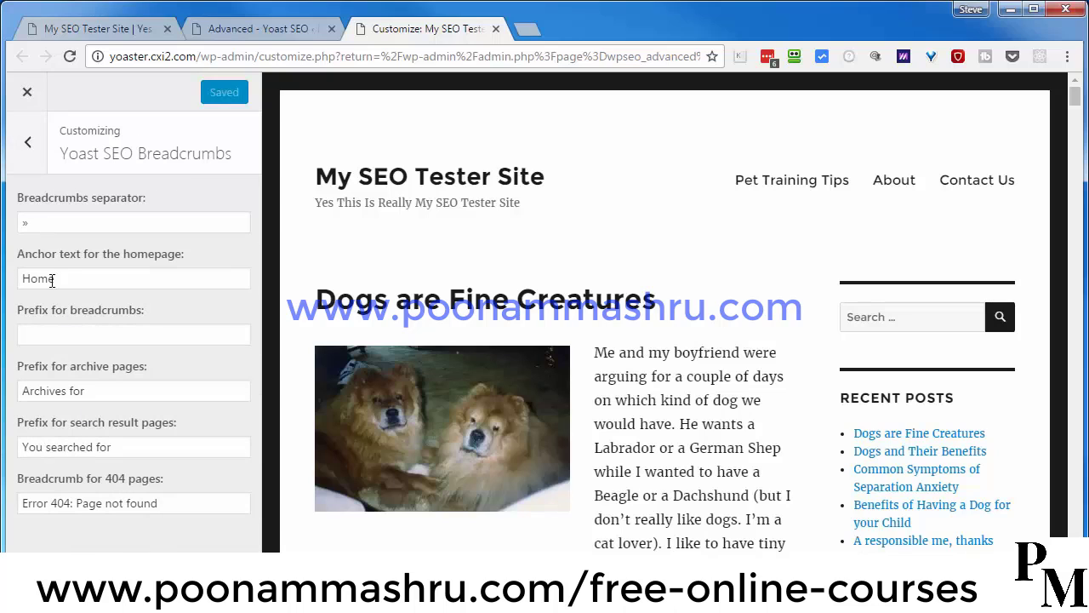
left_click(255, 28)
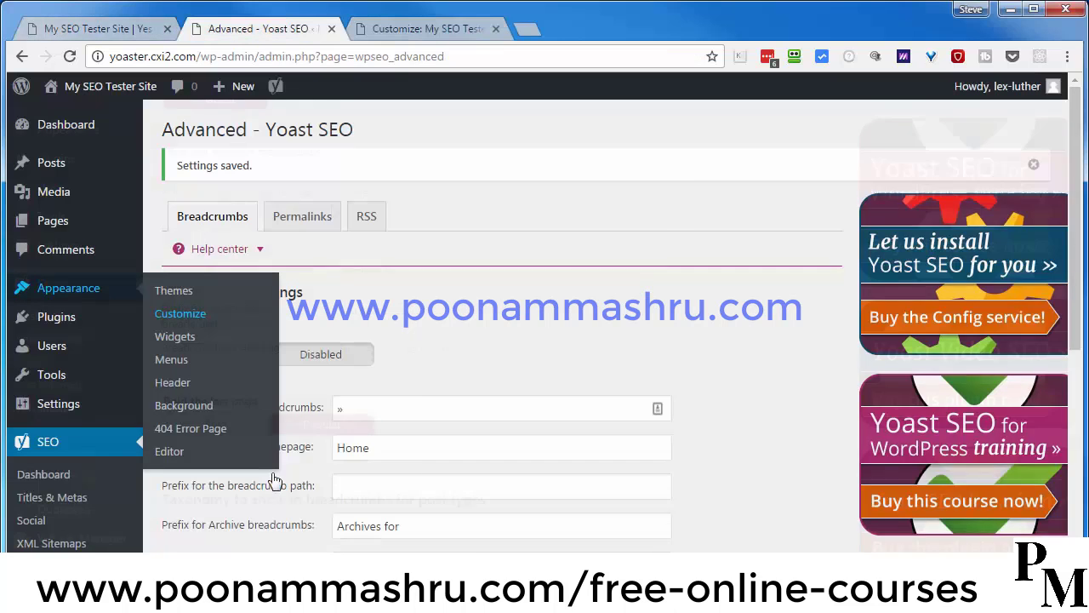
scroll(315, 255, "down", 3)
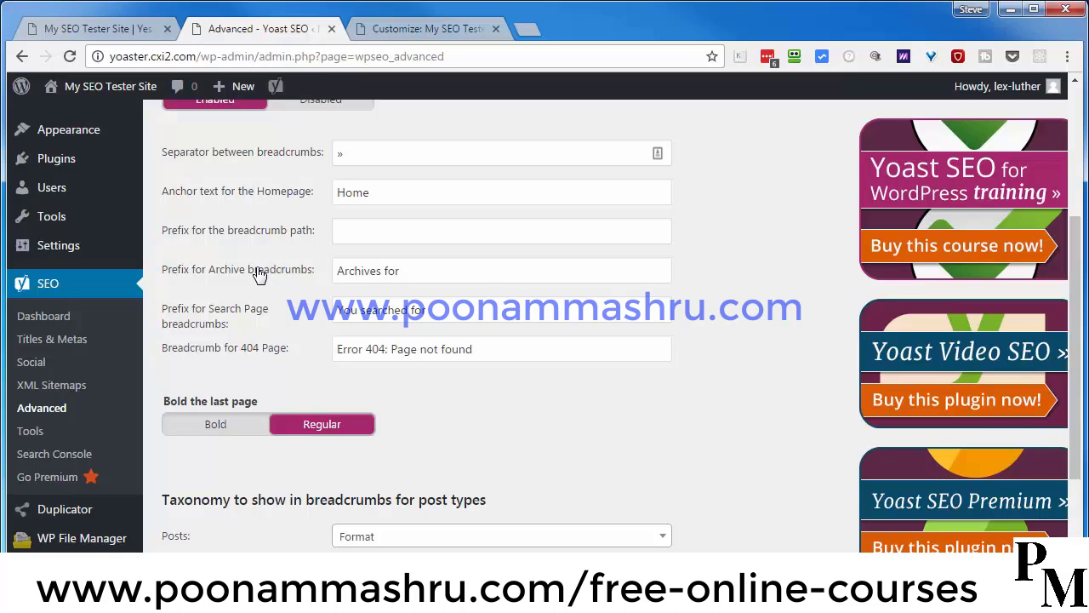
scroll(237, 192, "up", 2)
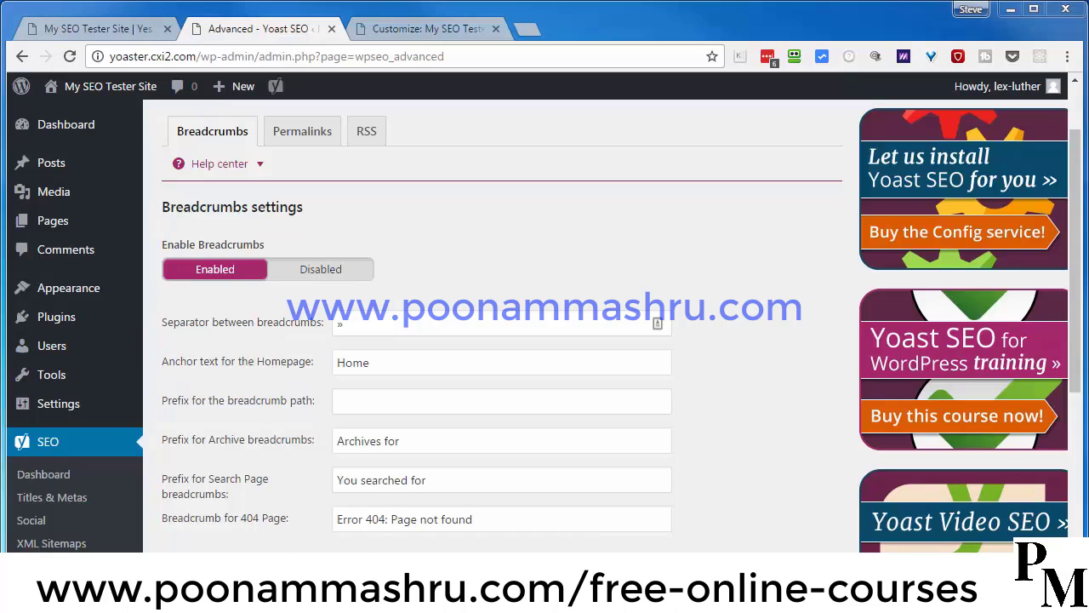
Step: Switch to the vol06-vid13-breadcrumb-code.txt file in Notepad and copy the yoast_breadcrumb PHP snippet
key("alt+Tab")
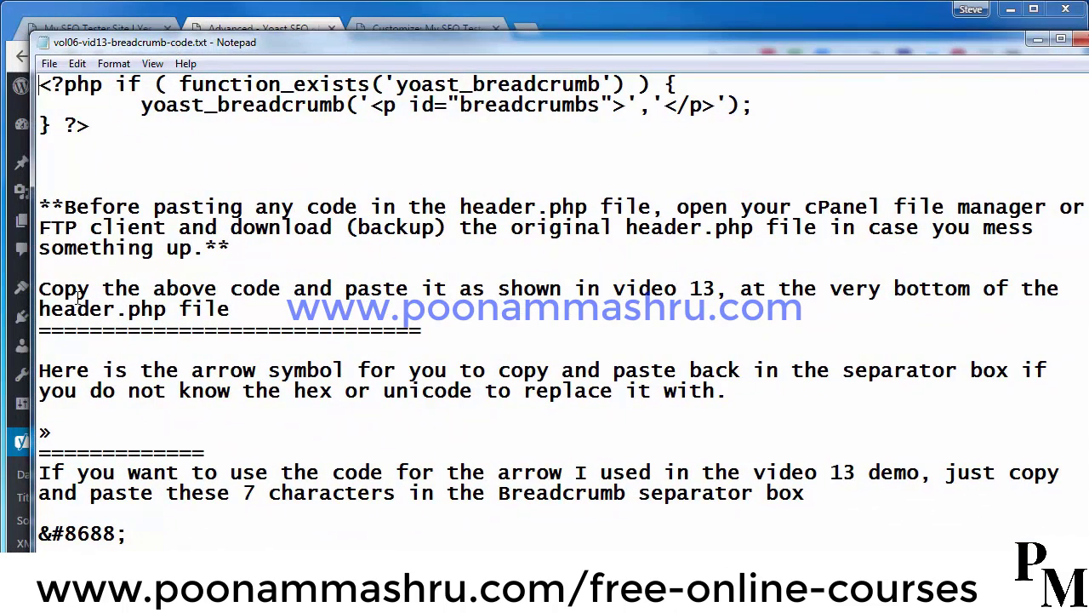
left_click_drag(93, 126, 39, 83)
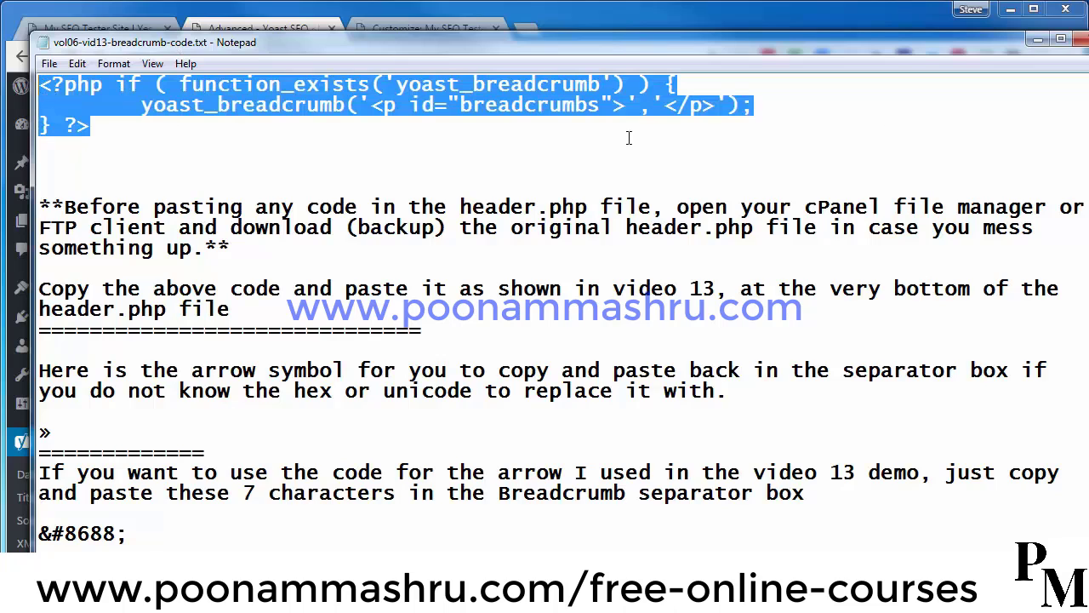
right_click(139, 95)
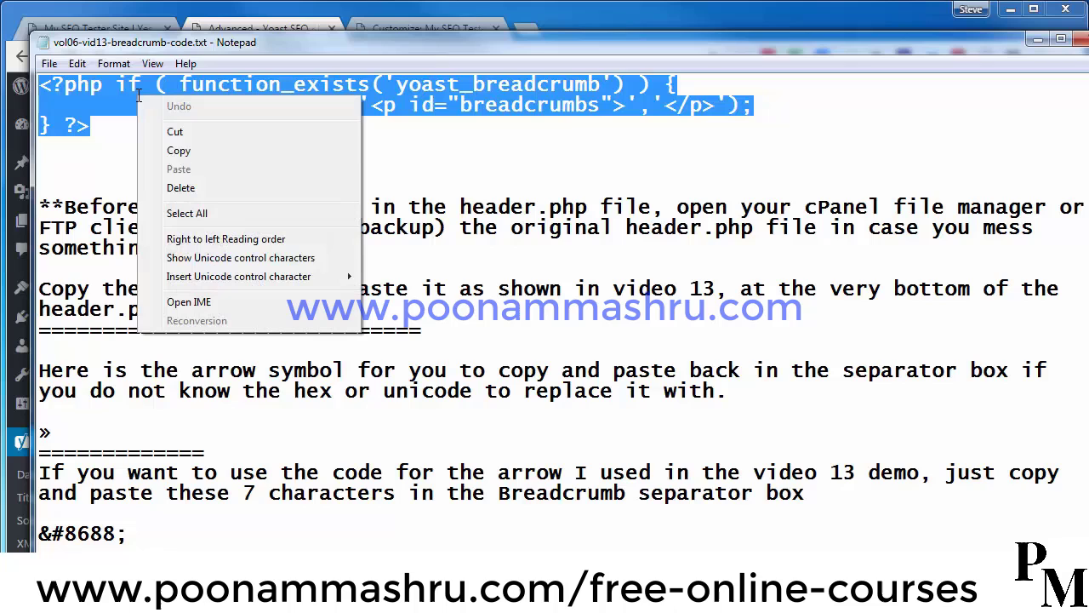
left_click(177, 150)
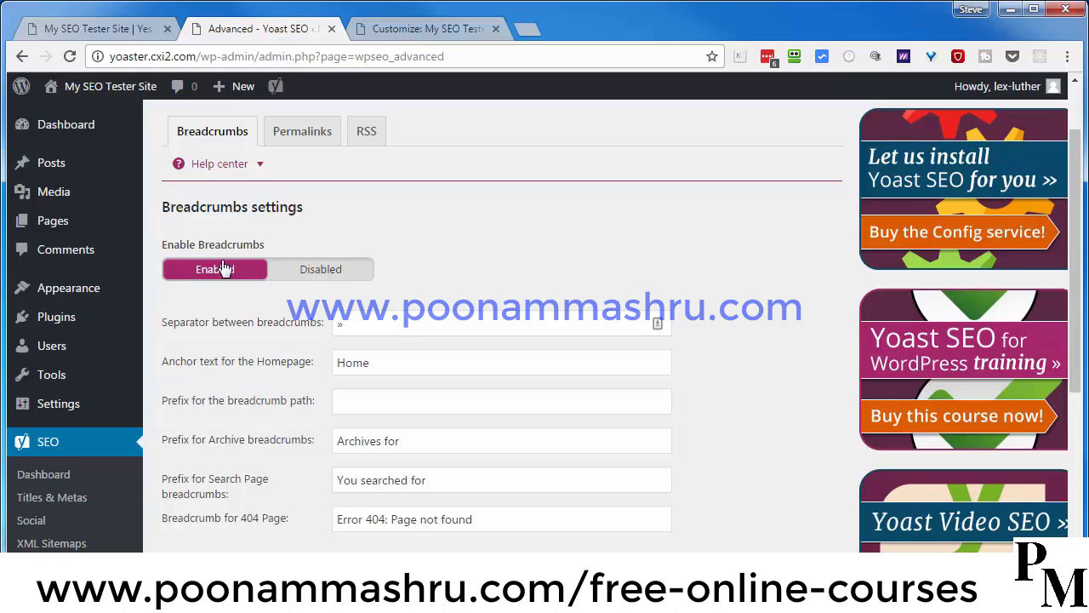
Step: Open the Twenty Sixteen theme's Theme Header file (header.php) in the WordPress theme editor
mouse_move(53, 296)
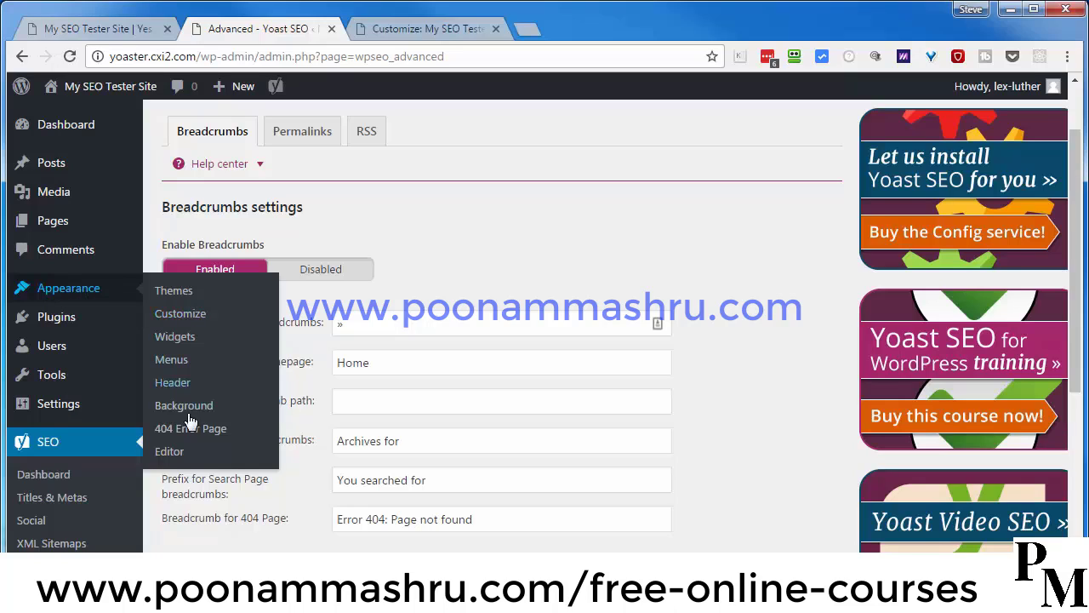
left_click(171, 458)
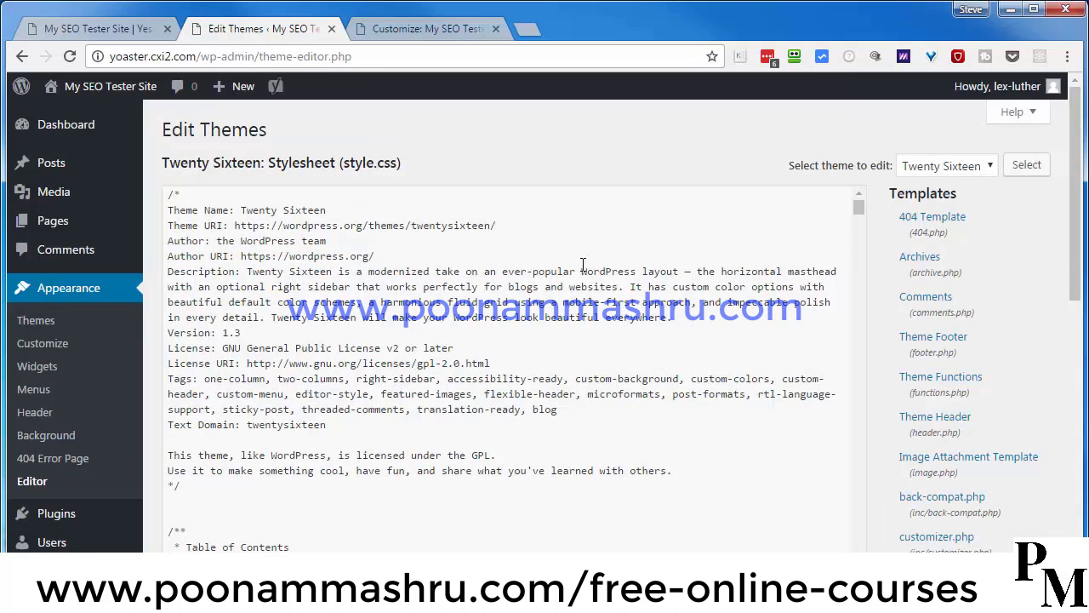
scroll(887, 346, "down", 3)
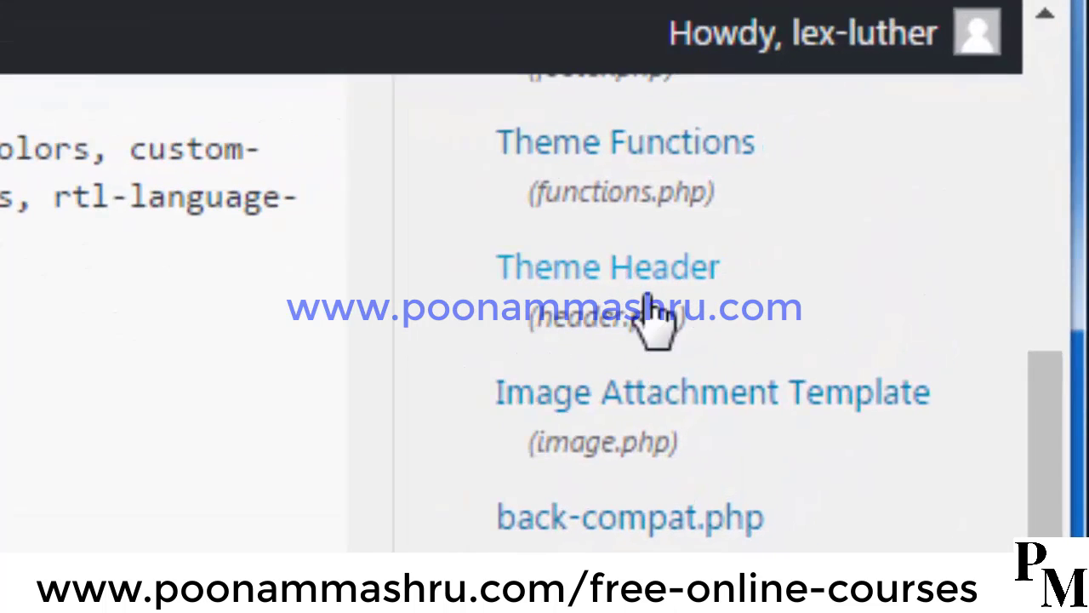
left_click(617, 279)
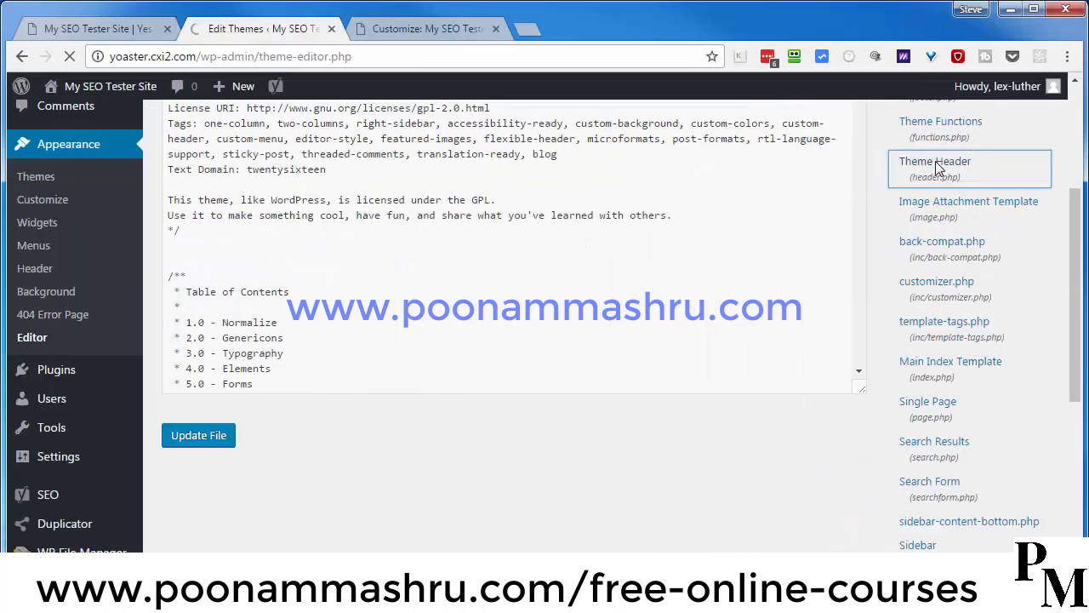
Step: Paste the copied breadcrumb code on the last line of header.php, below the site-content div, and update the file
scroll(436, 351, "down", 10)
scroll(436, 350, "down", 10)
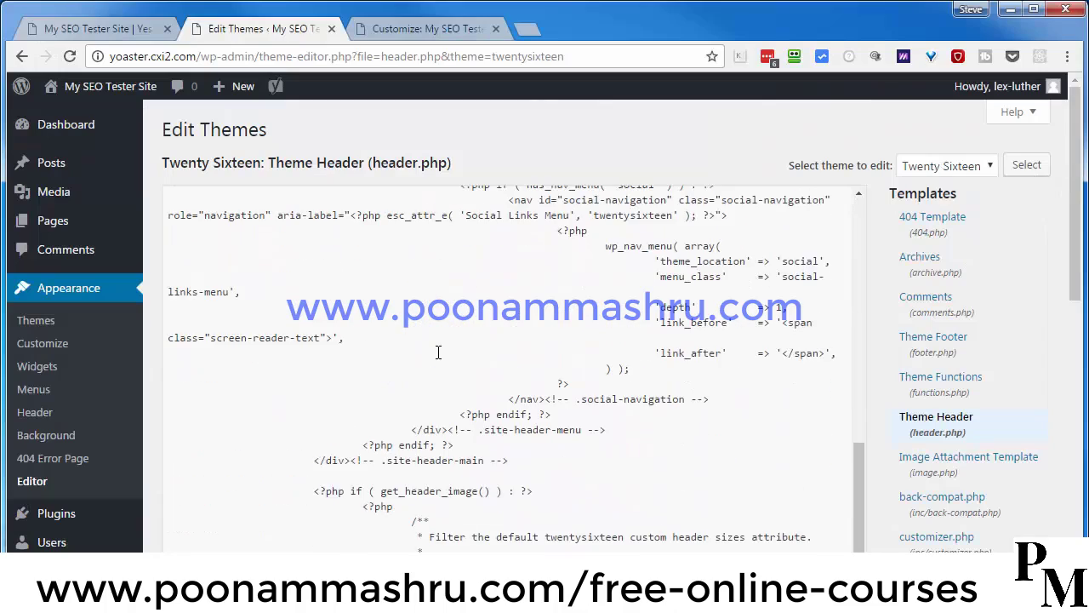
scroll(438, 351, "down", 2)
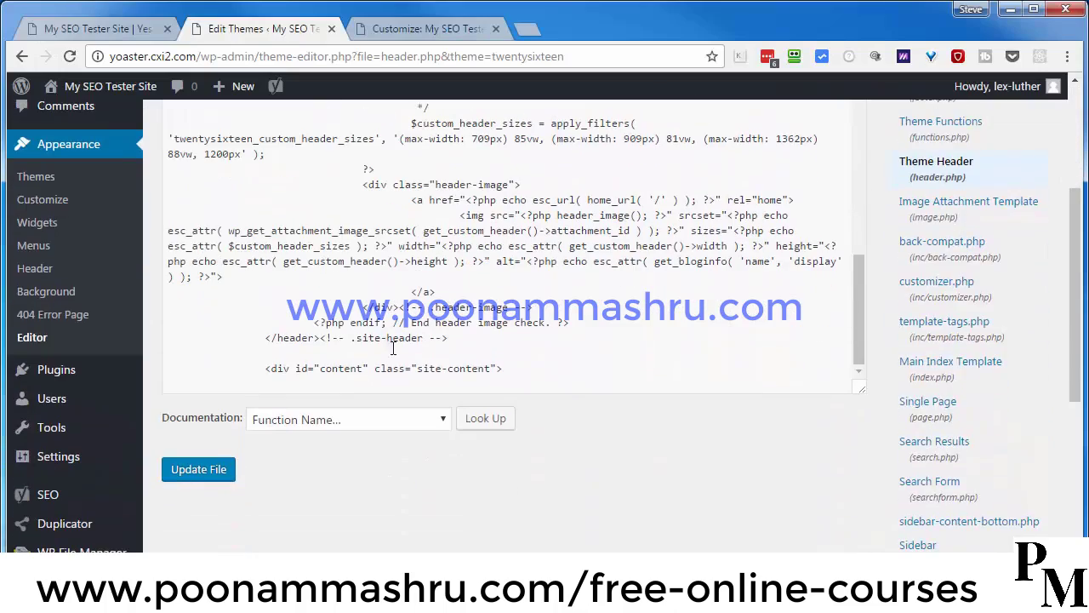
left_click(223, 383)
right_click(223, 383)
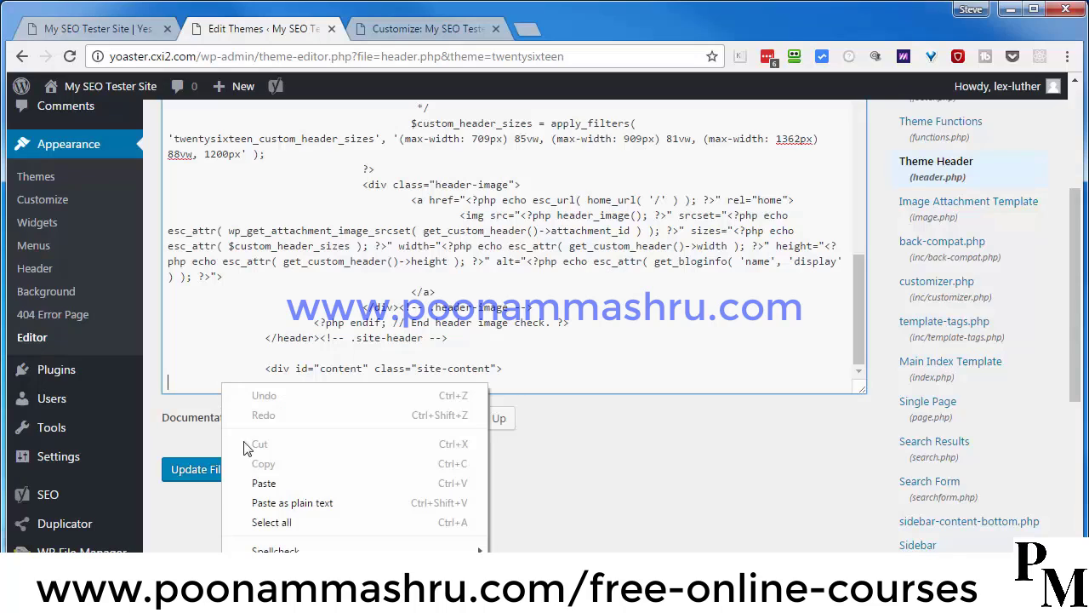
left_click(261, 482)
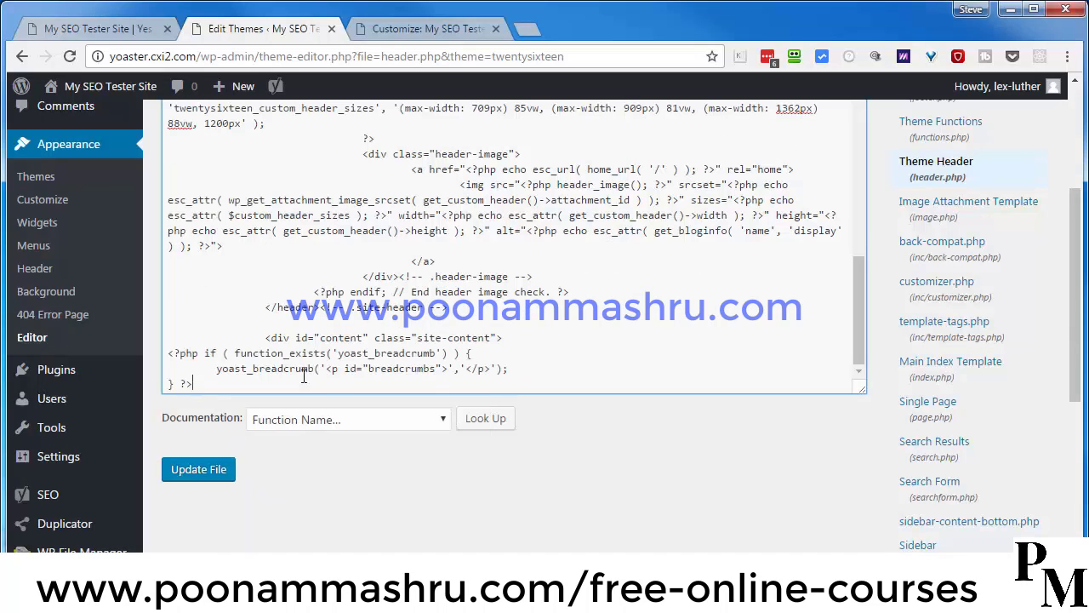
left_click(194, 470)
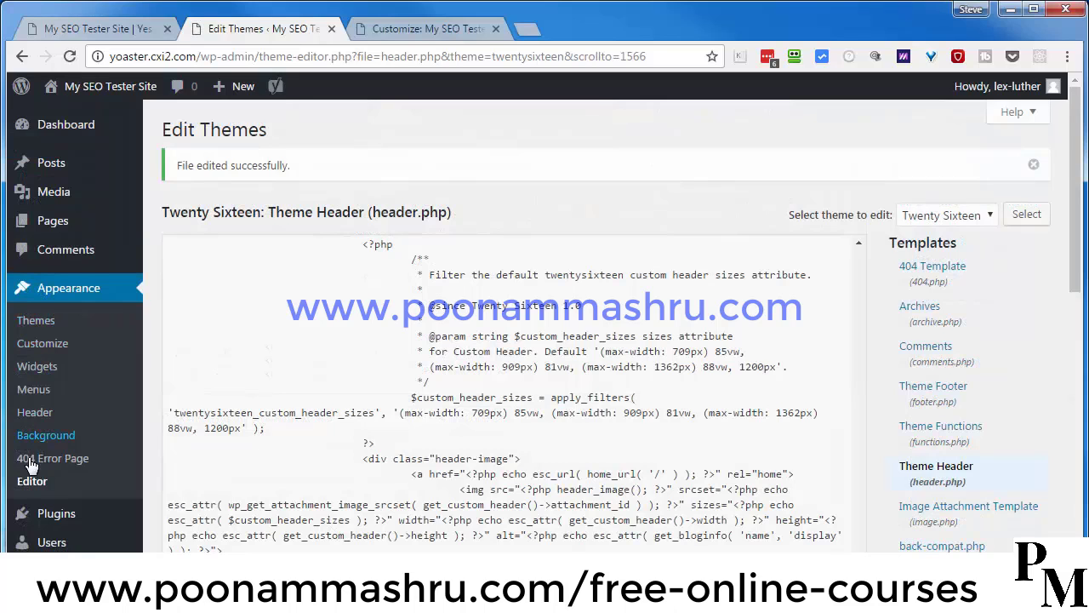
Step: Reopen the Yoast SEO Advanced page with the breadcrumb settings
scroll(34, 457, "down", 2)
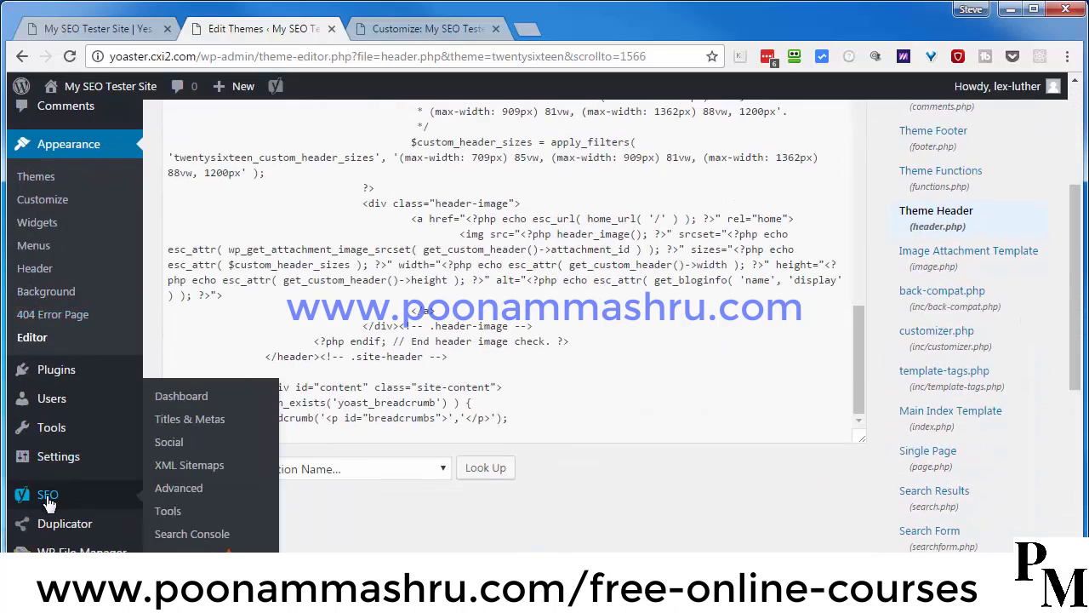
left_click(181, 489)
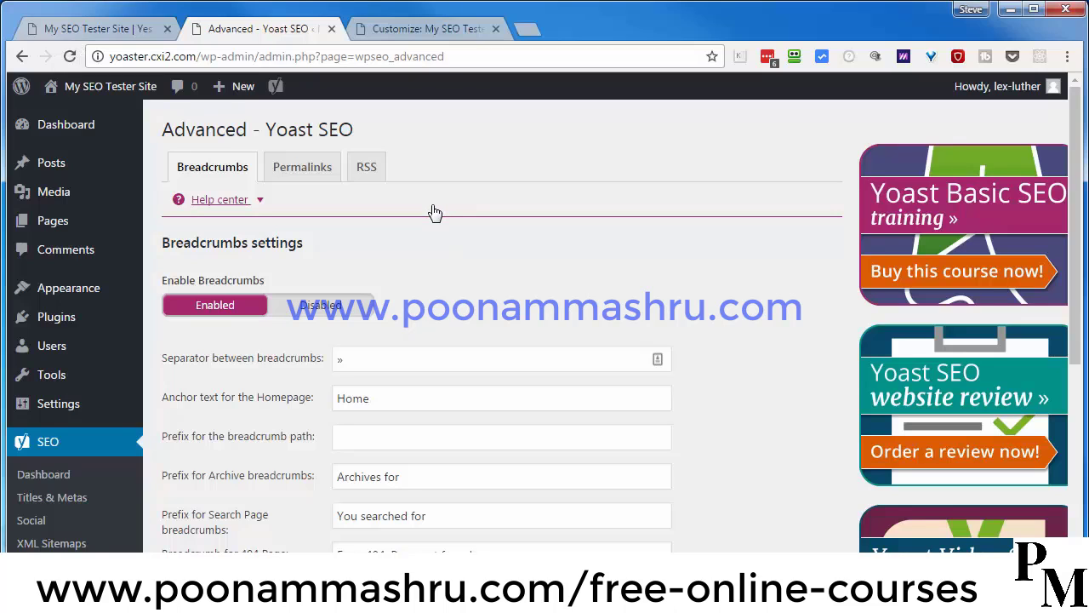
Step: Reload the site's homepage and open the post "Dogs are Fine Creatures" to check its breadcrumb trail
left_click(75, 28)
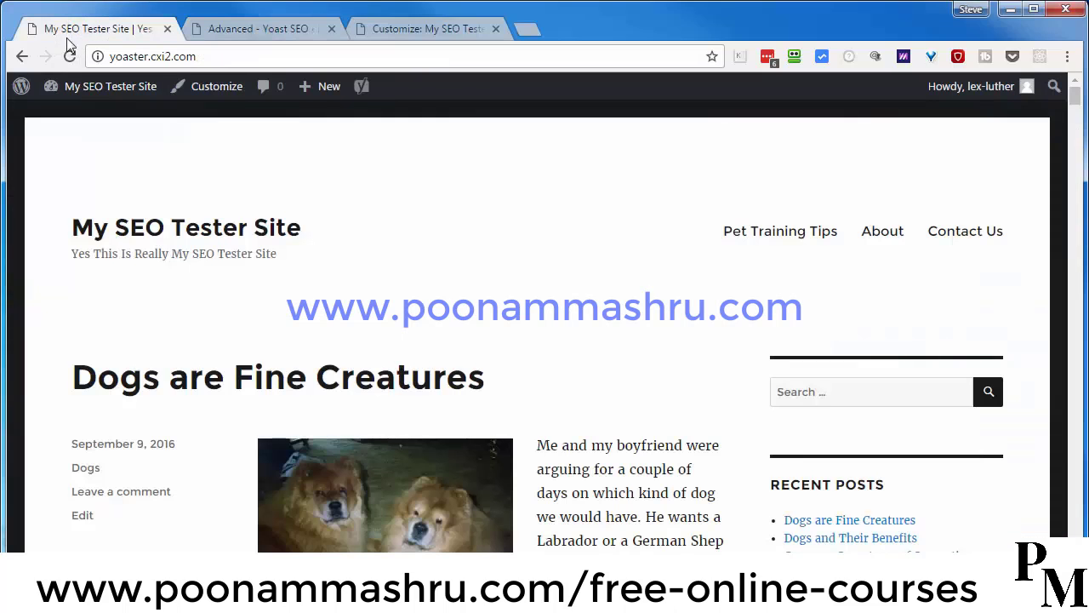
left_click(70, 56)
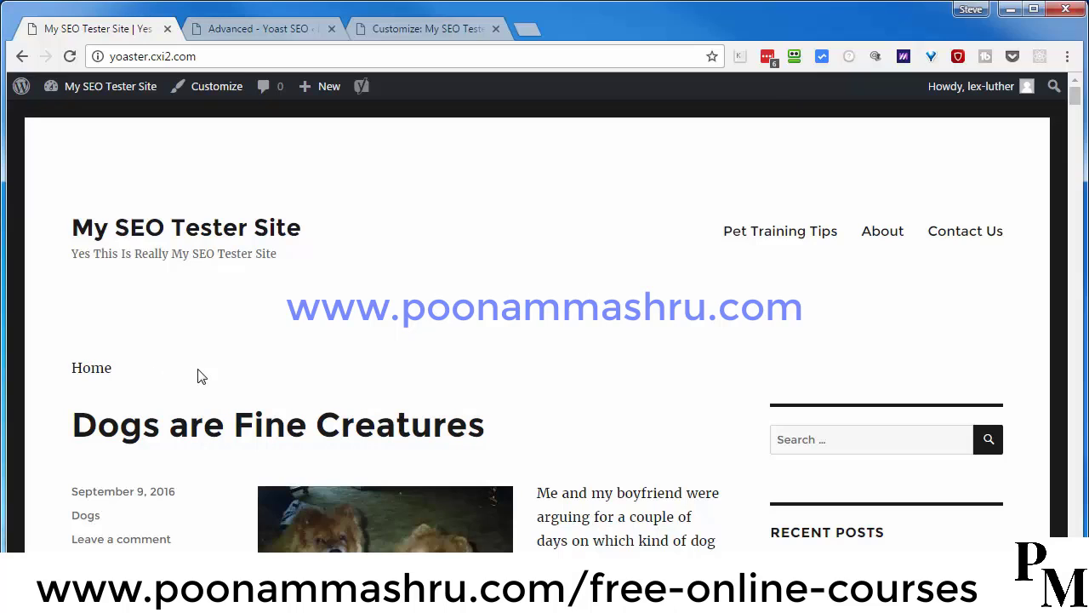
left_click(192, 434)
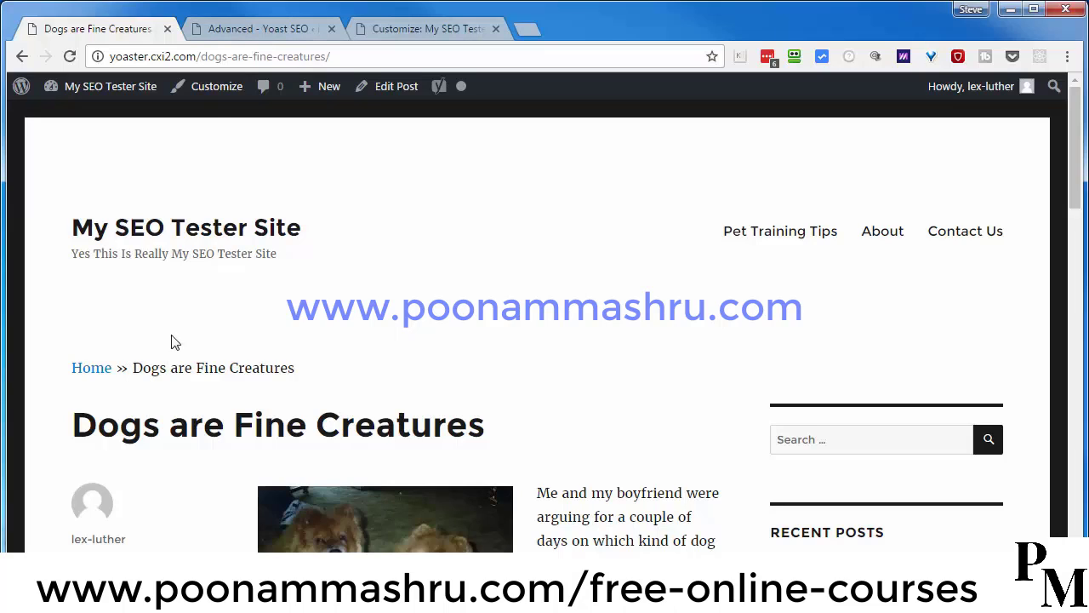
Step: Review the breadcrumb fields in the Yoast SEO Advanced settings and return to the customizer's Yoast SEO Breadcrumbs section
left_click(242, 27)
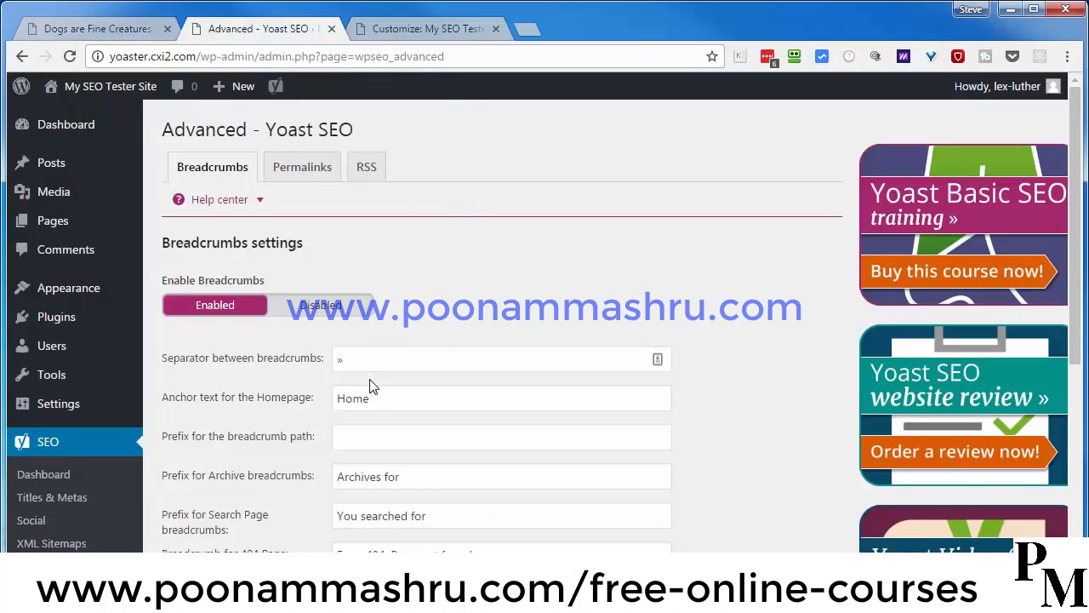
scroll(371, 385, "down", 2)
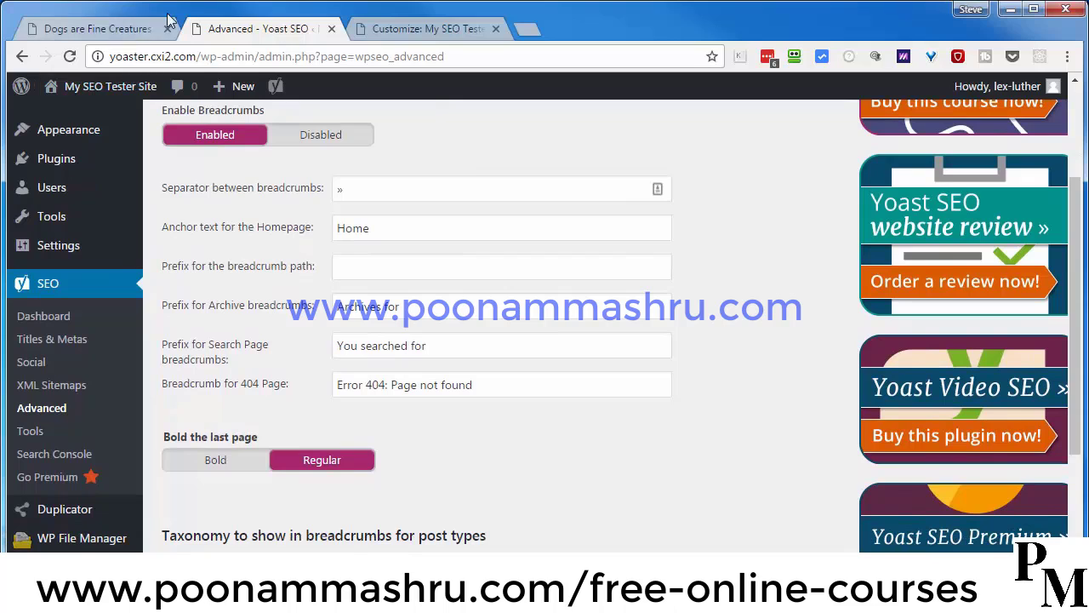
left_click(420, 29)
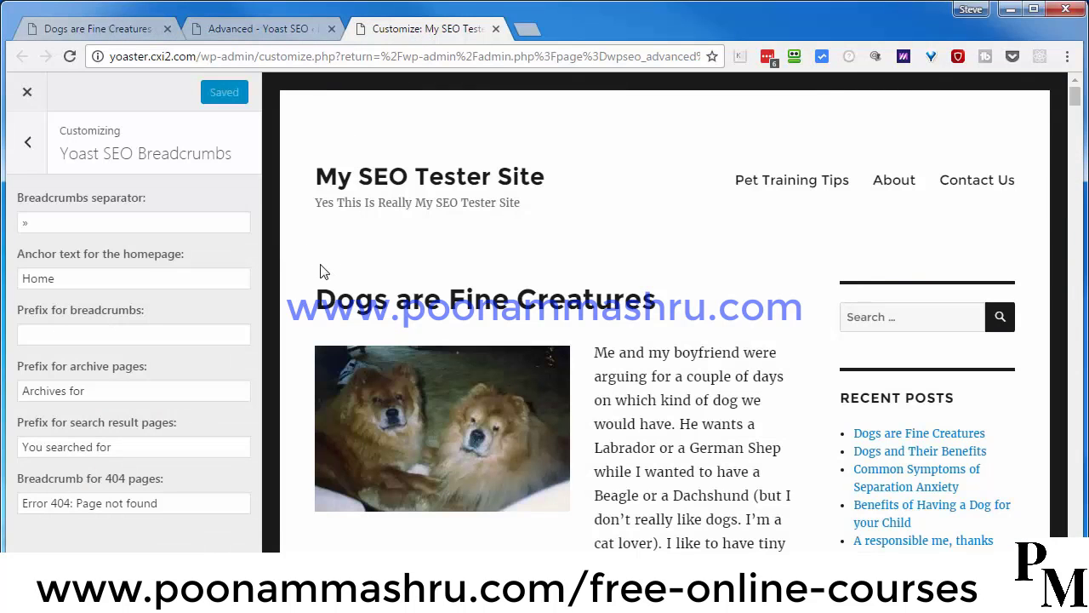
Step: Reload the customizer and, under Yoast SEO Breadcrumbs, set the homepage anchor text to "Main Page" and the breadcrumb prefix to "You Are Here:"
left_click(68, 57)
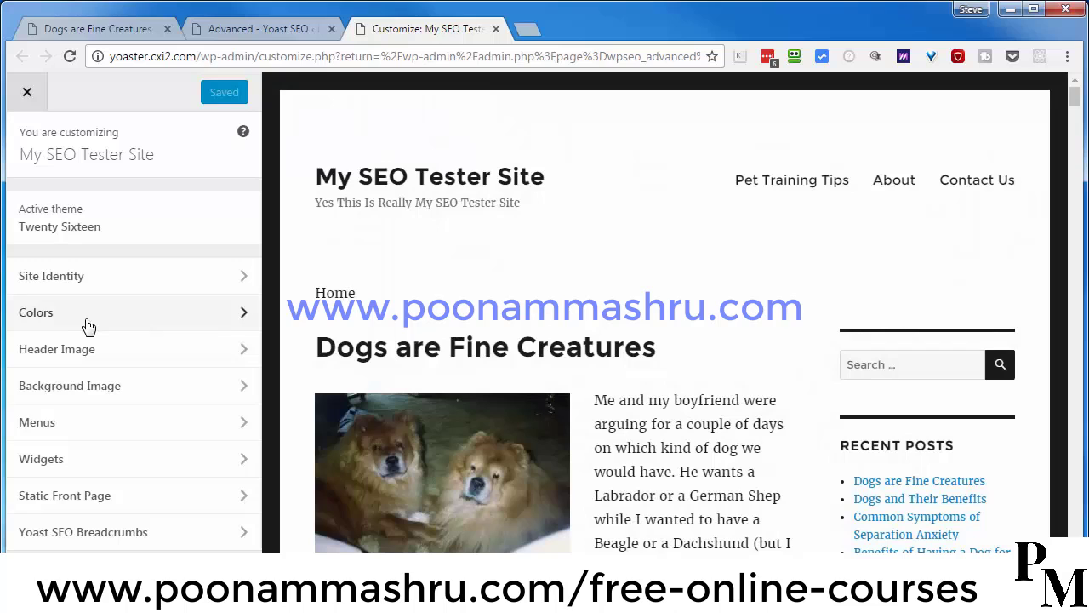
left_click(47, 535)
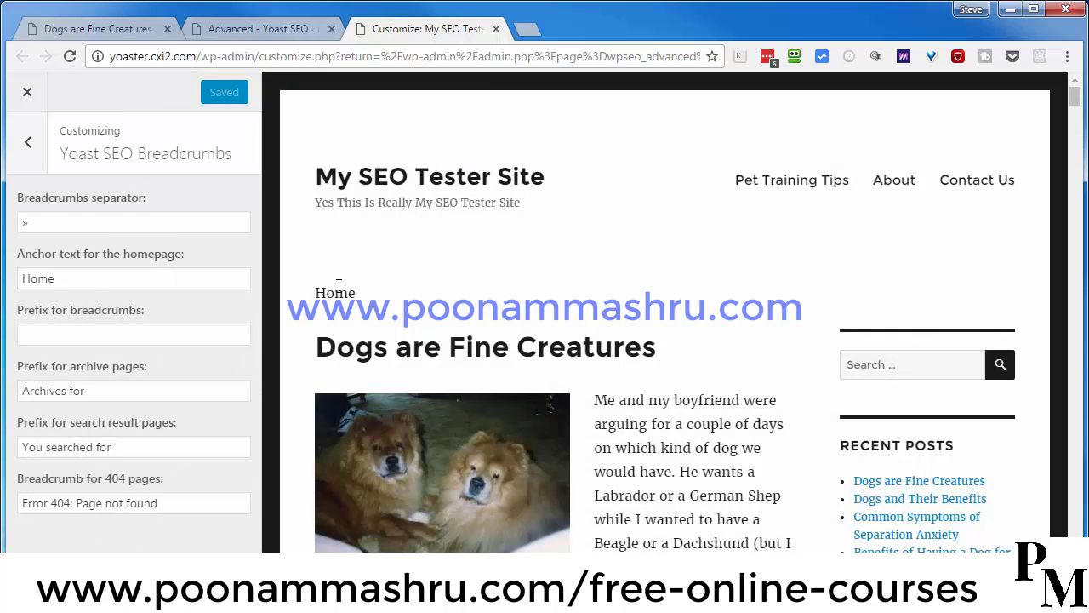
left_click_drag(20, 282, 107, 314)
type("Main Page")
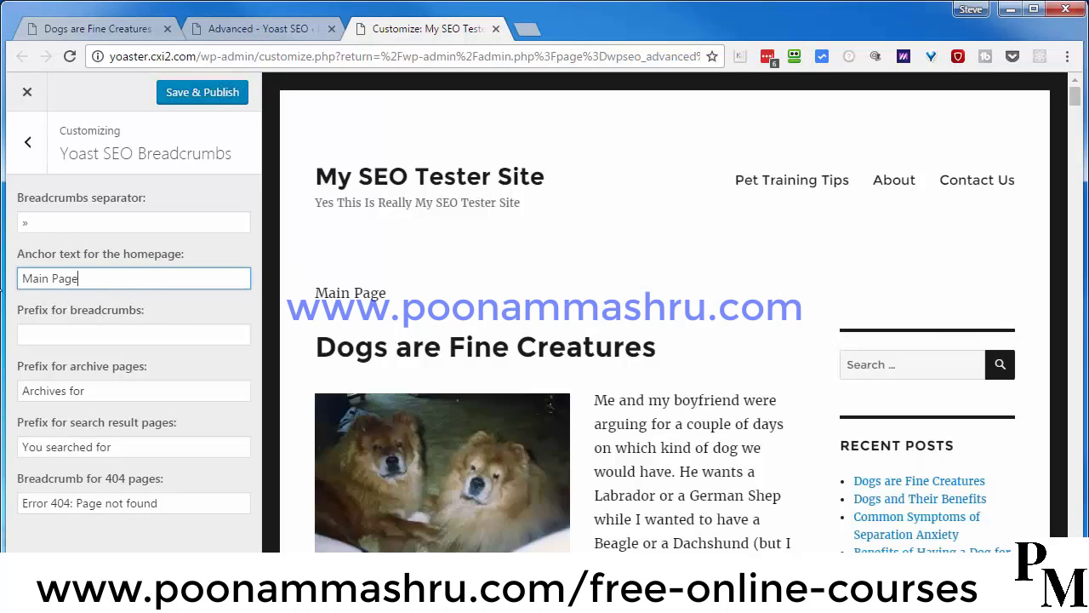
left_click(37, 334)
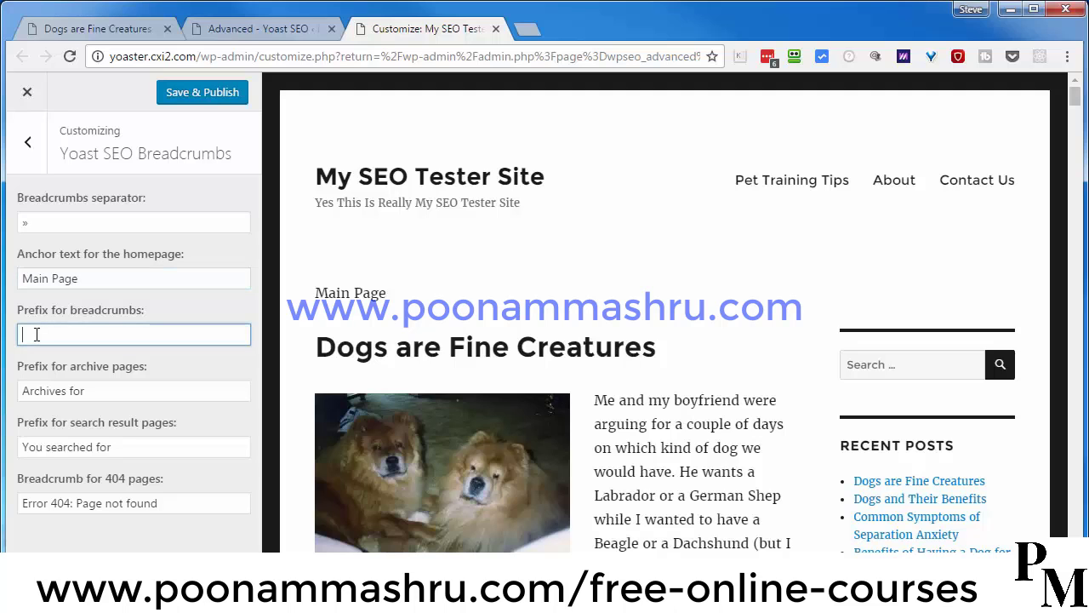
type("You Are Here:")
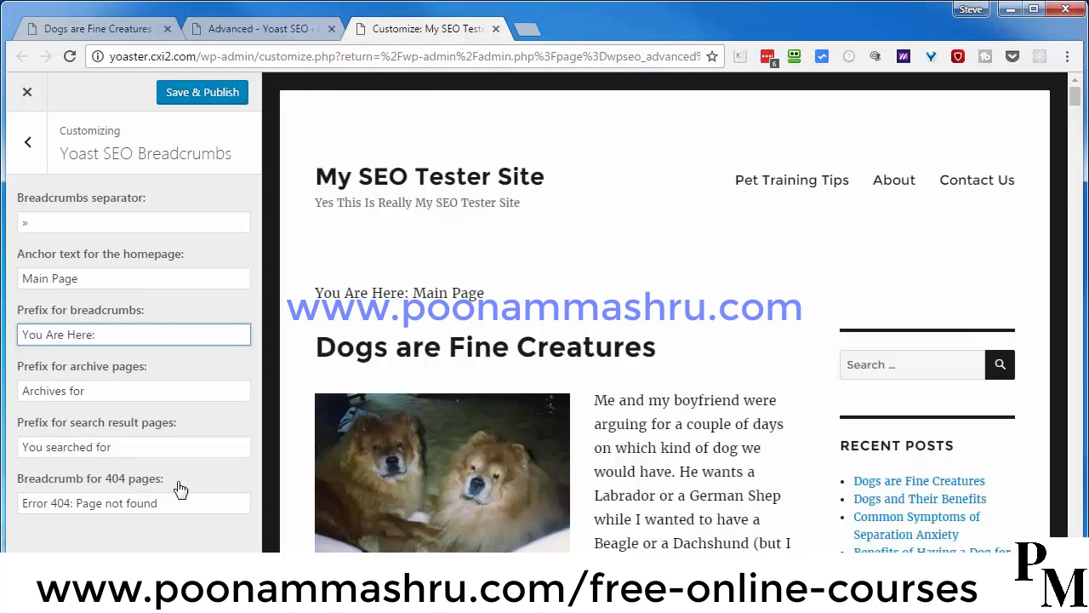
Step: Set the last page of the breadcrumb to Bold in the Yoast SEO Advanced settings and save the changes
left_click(226, 29)
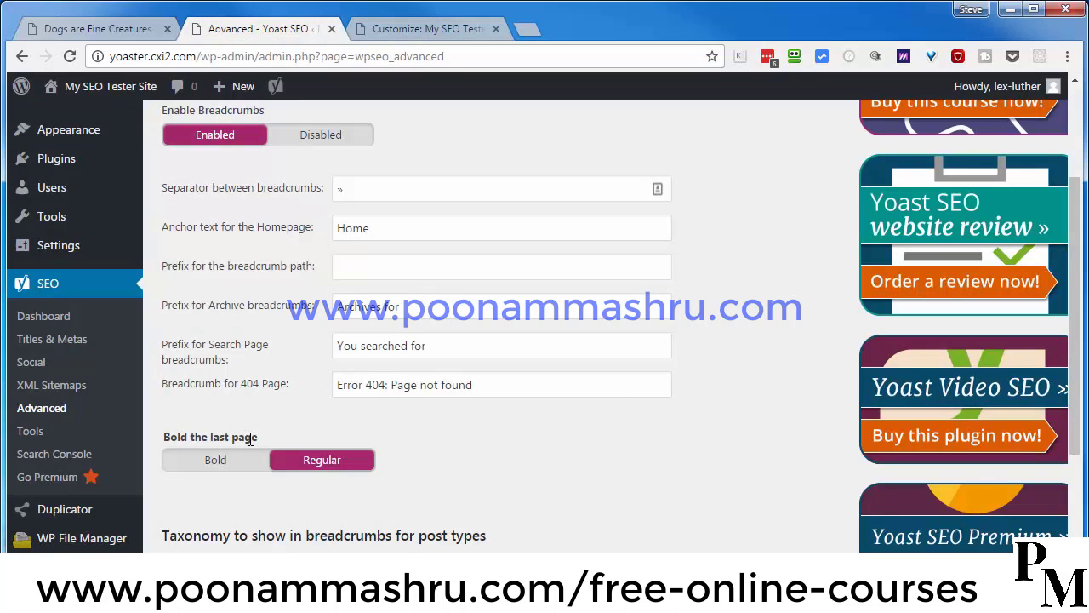
left_click(206, 464)
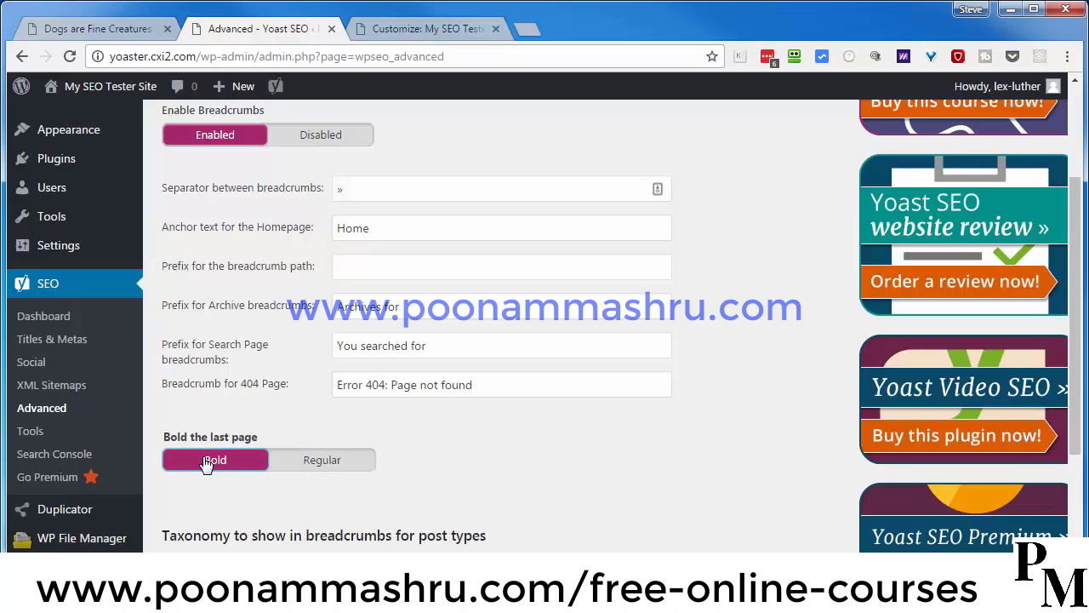
scroll(196, 476, "down", 3)
left_click(194, 507)
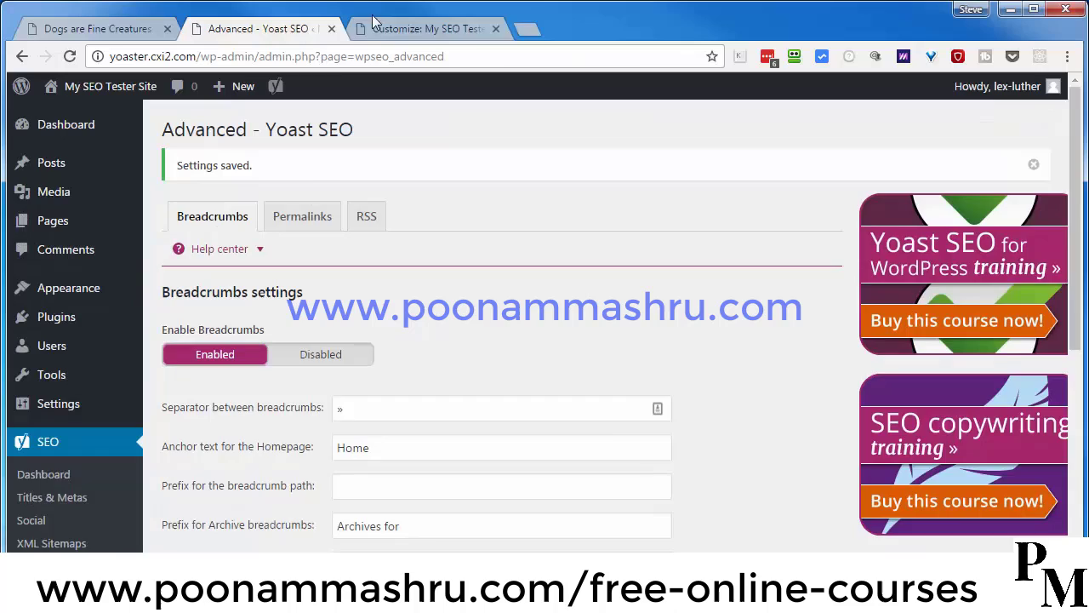
Step: Reload the customizer without saving, set the breadcrumb prefix to "You Are Here:", and preview the post "Dogs are Fine Creatures"
left_click(377, 26)
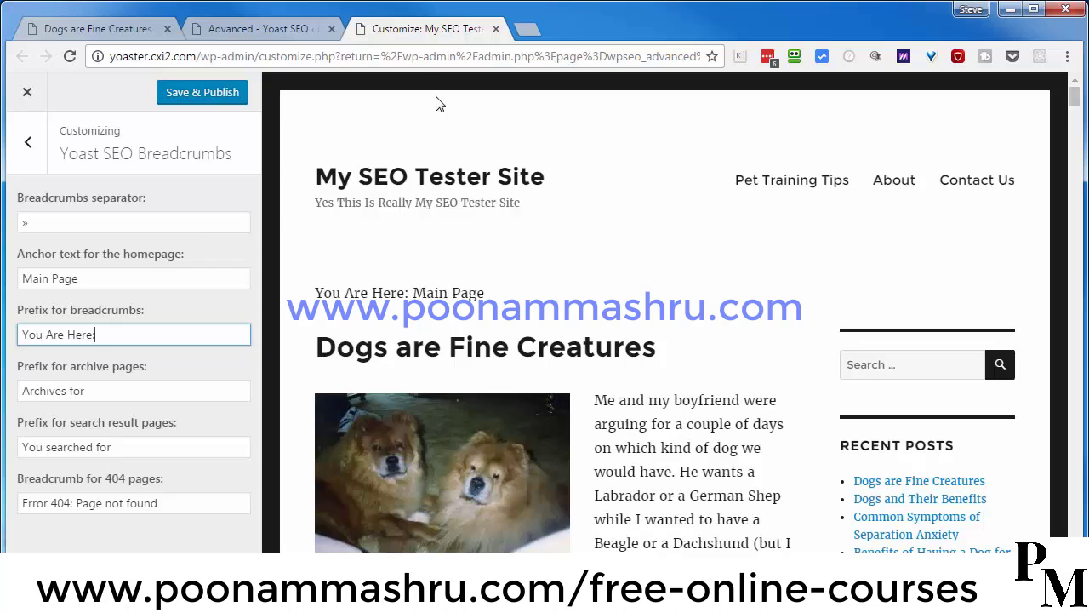
left_click(71, 58)
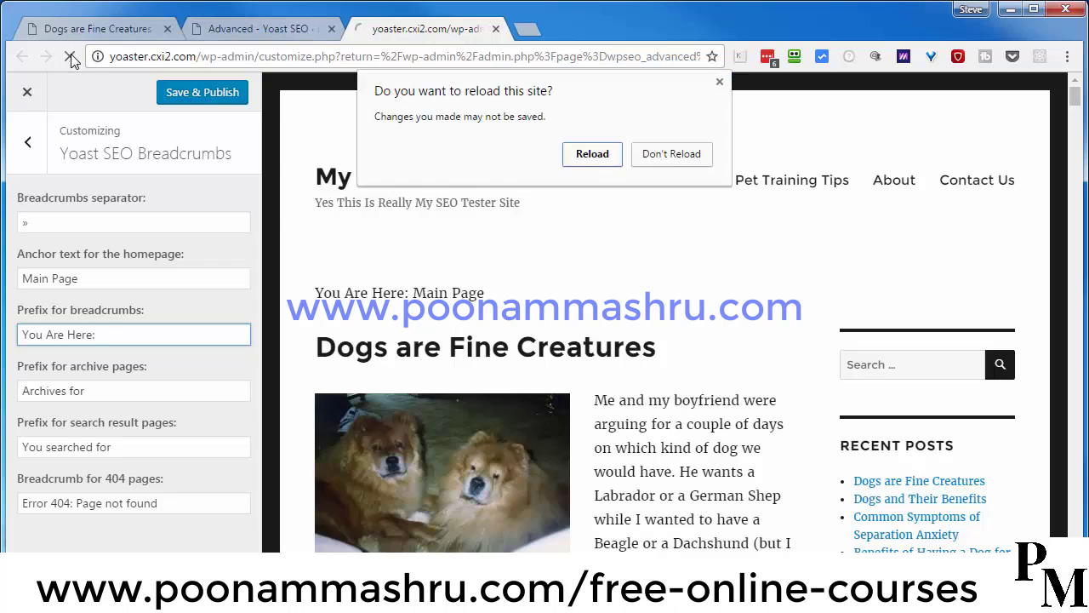
left_click(587, 155)
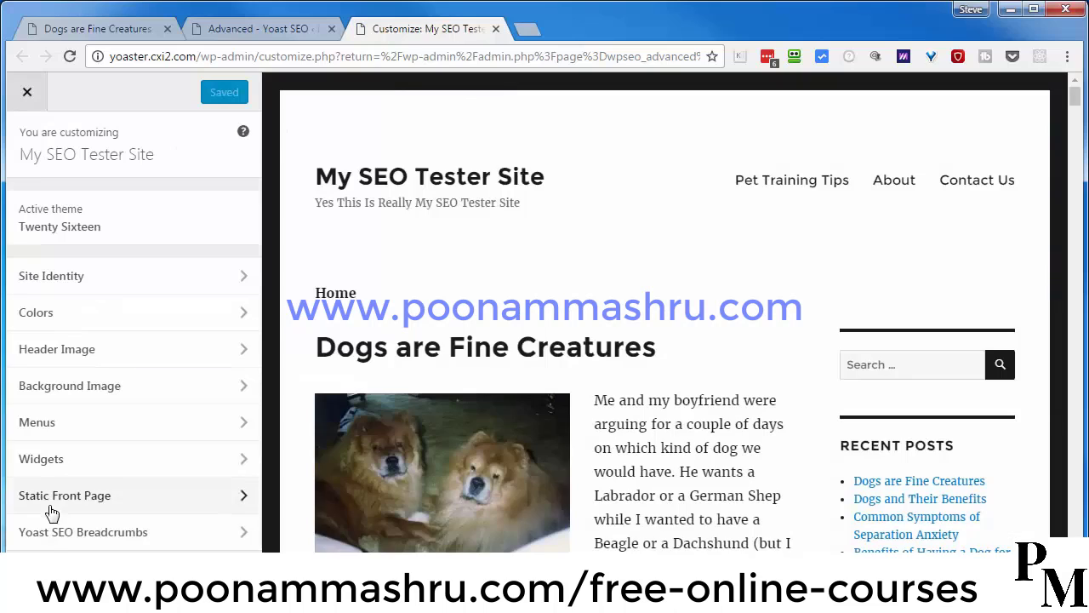
left_click(53, 530)
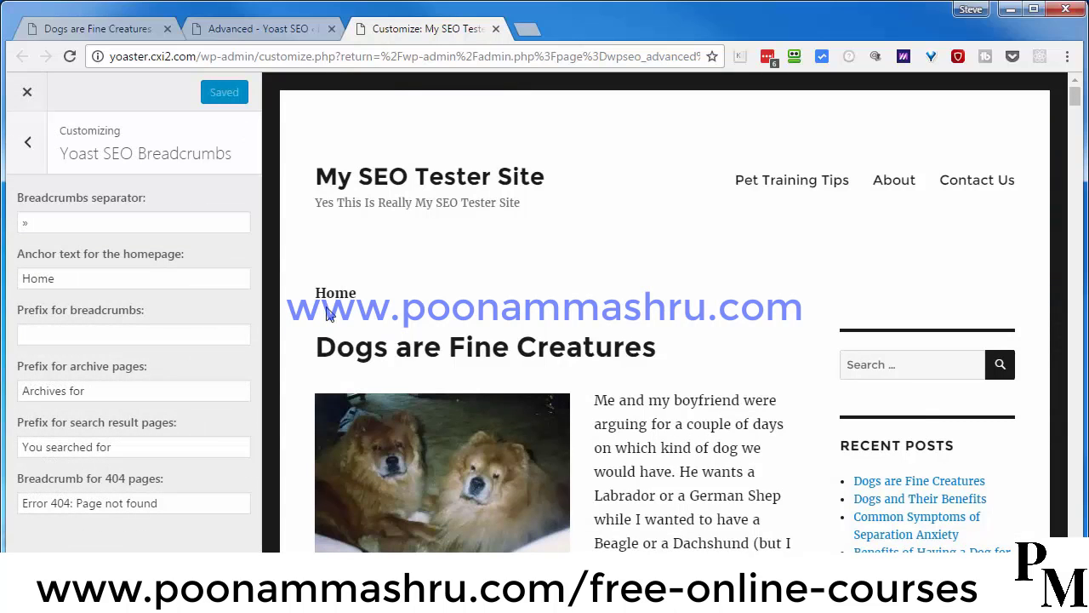
left_click(70, 336)
type("You Are Here:")
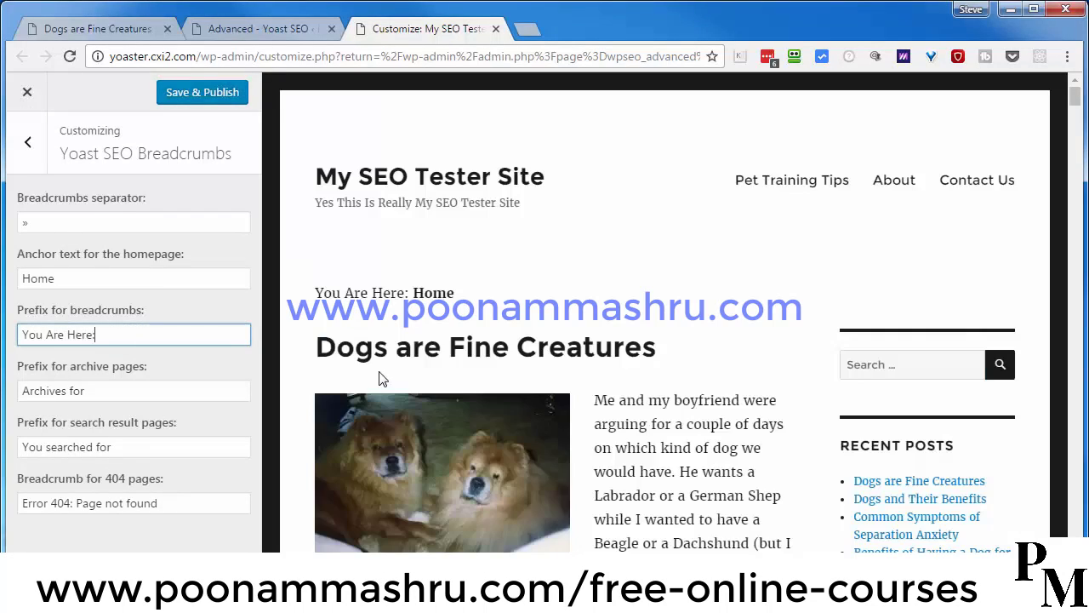
left_click(364, 353)
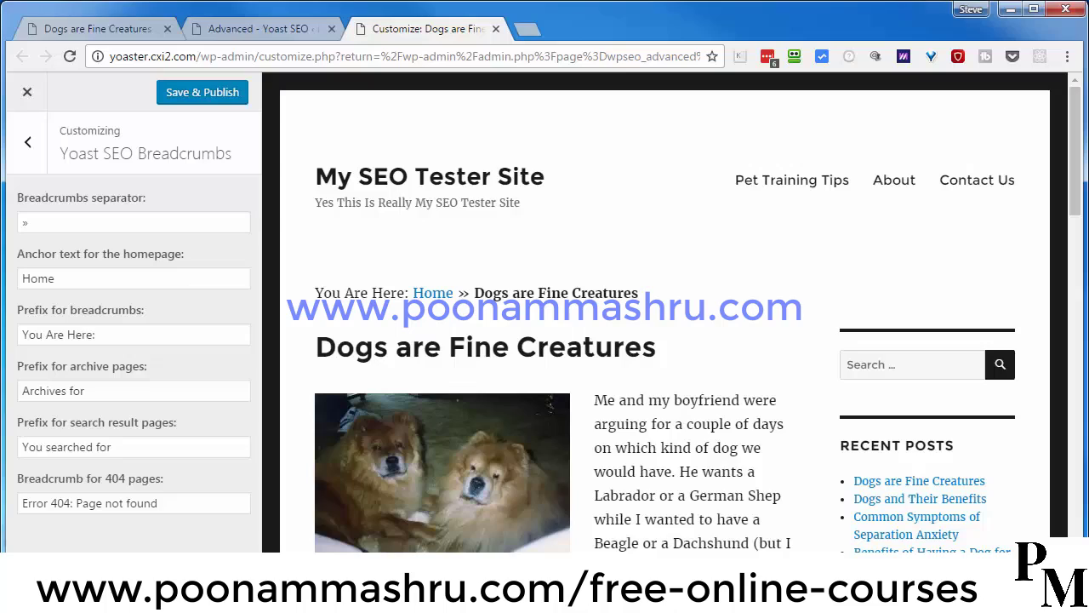
Step: Switch to the breadcrumb code file in Notepad and copy the arrow code &#8688;
key("alt+Tab")
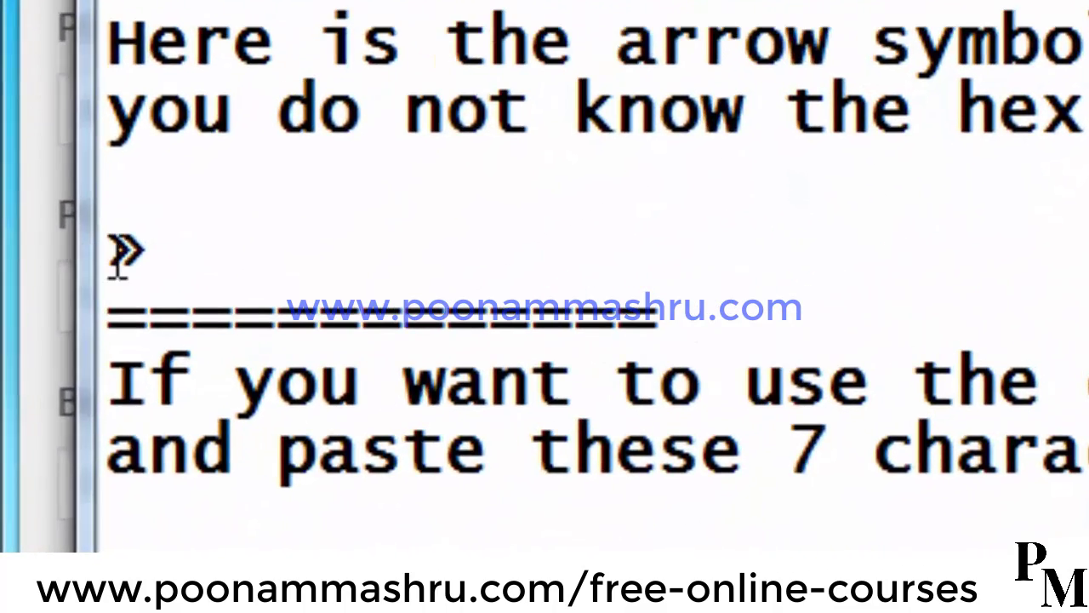
left_click_drag(117, 257, 154, 243)
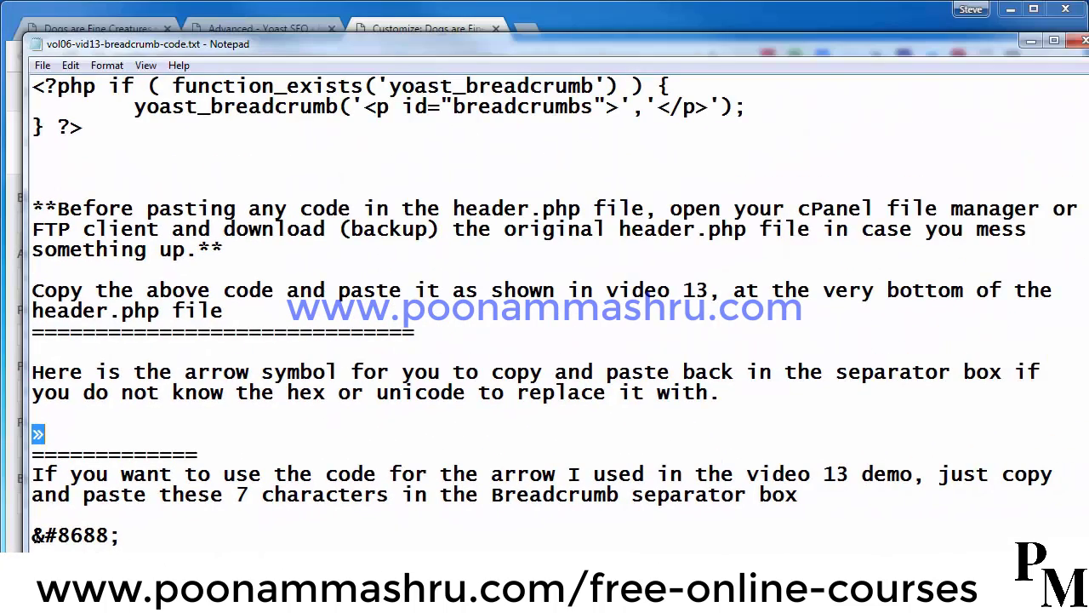
left_click_drag(32, 535, 120, 531)
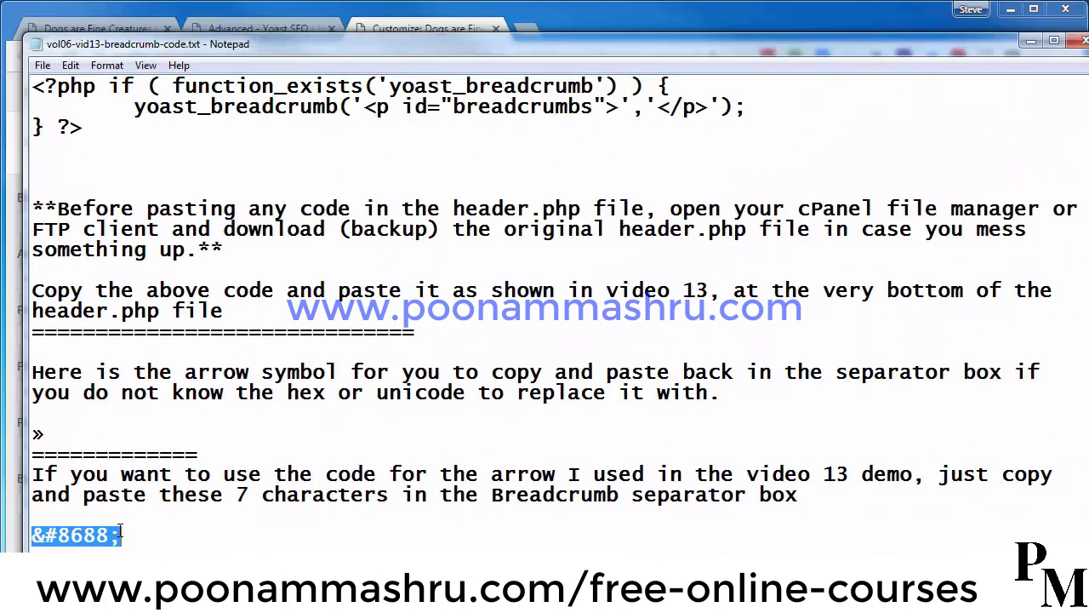
right_click(75, 535)
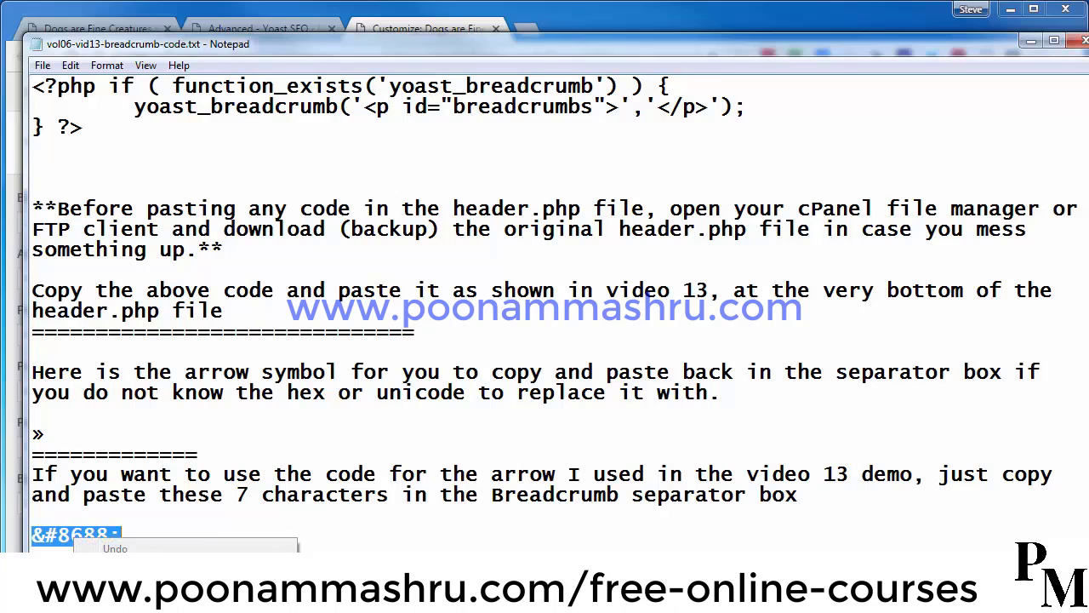
left_click(102, 592)
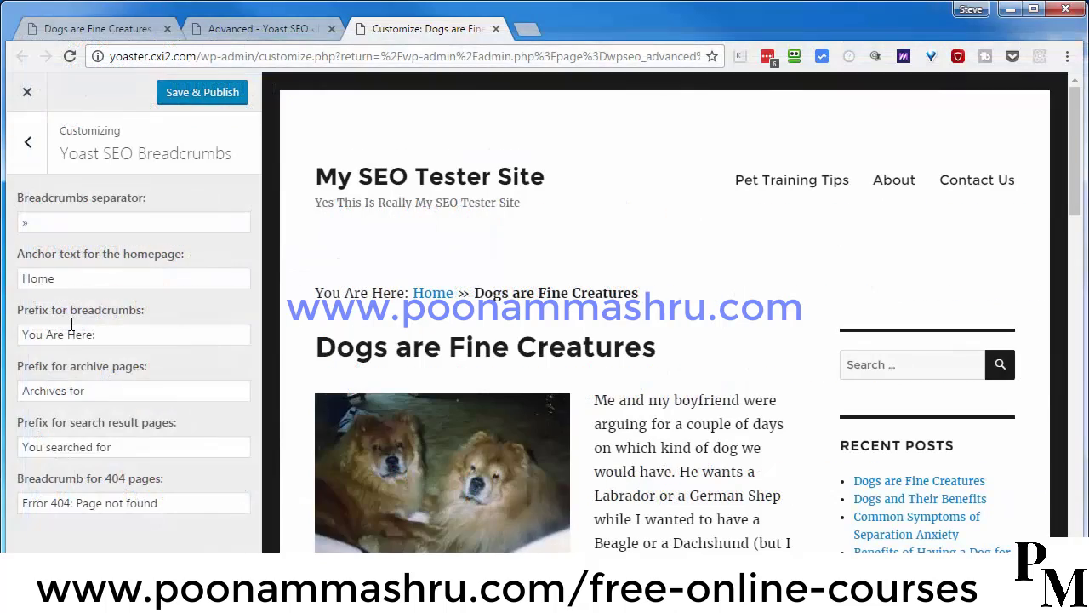
Step: Replace the breadcrumbs separator in the customizer with &#8688; and check the arrow in the post preview
left_click(57, 224)
key("BackSpace")
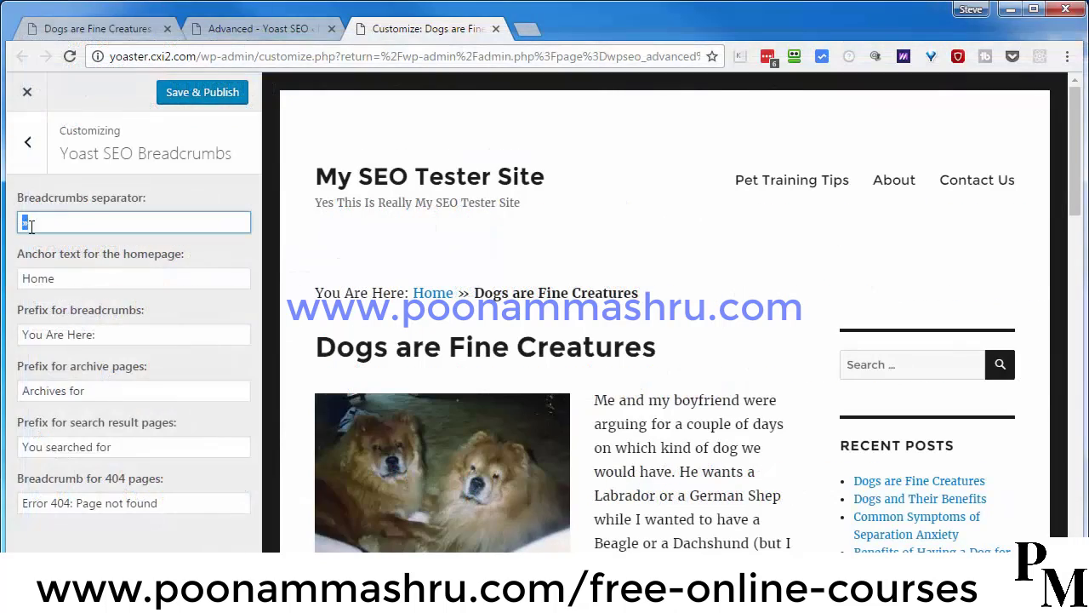
key("ctrl+v")
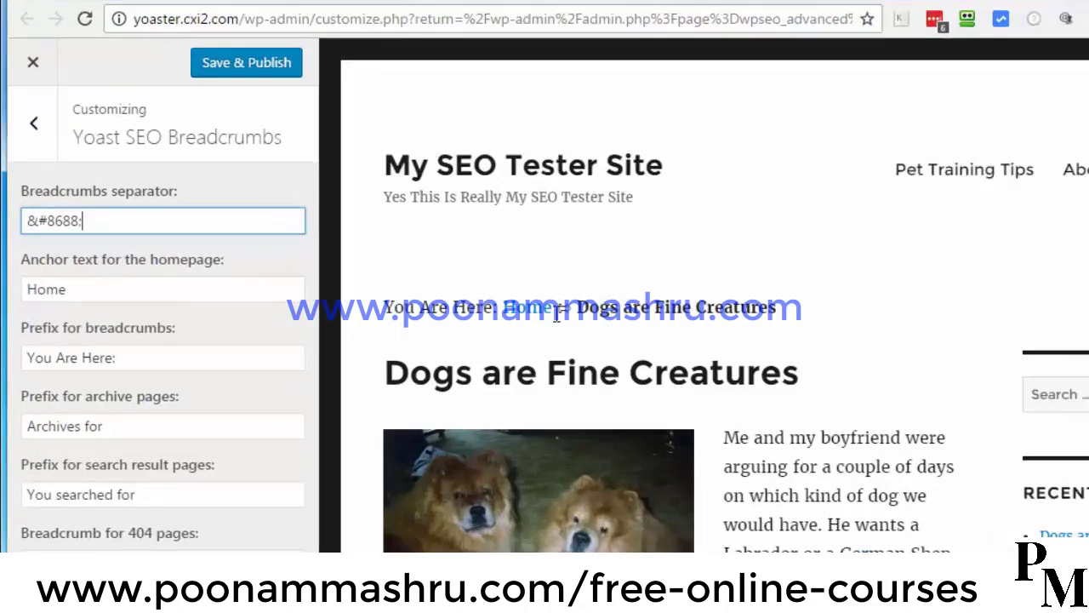
left_click_drag(458, 294, 473, 297)
left_click(970, 366)
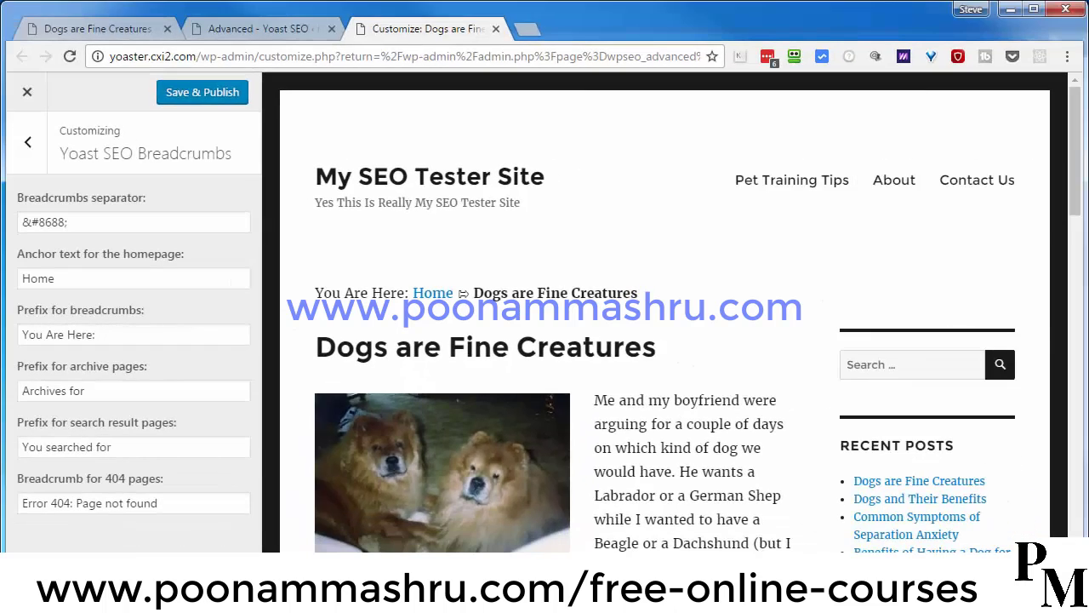
Step: Return to the Notepad code file and copy the inline CSS line <span style="color:red">&#8688;</span>
key("alt+Tab")
scroll(434, 290, "down", 3)
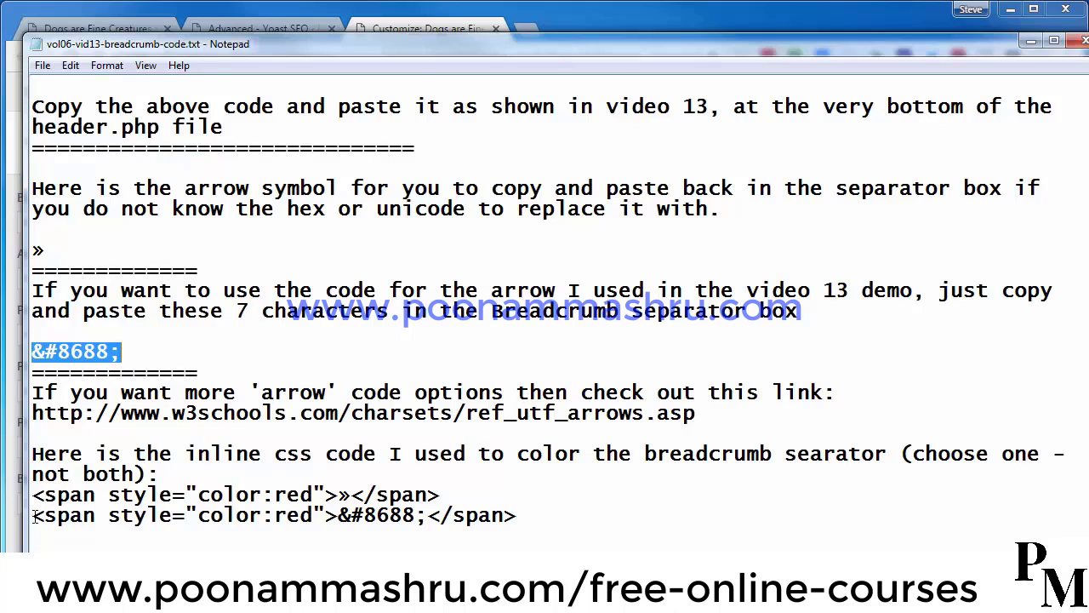
left_click_drag(34, 517, 517, 519)
right_click(372, 517)
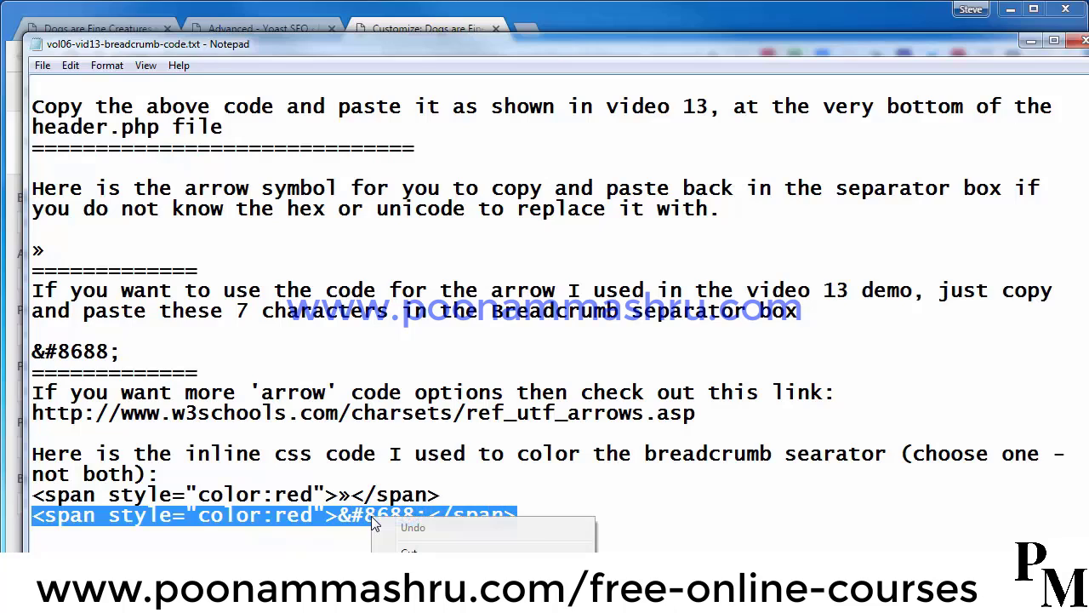
left_click(413, 571)
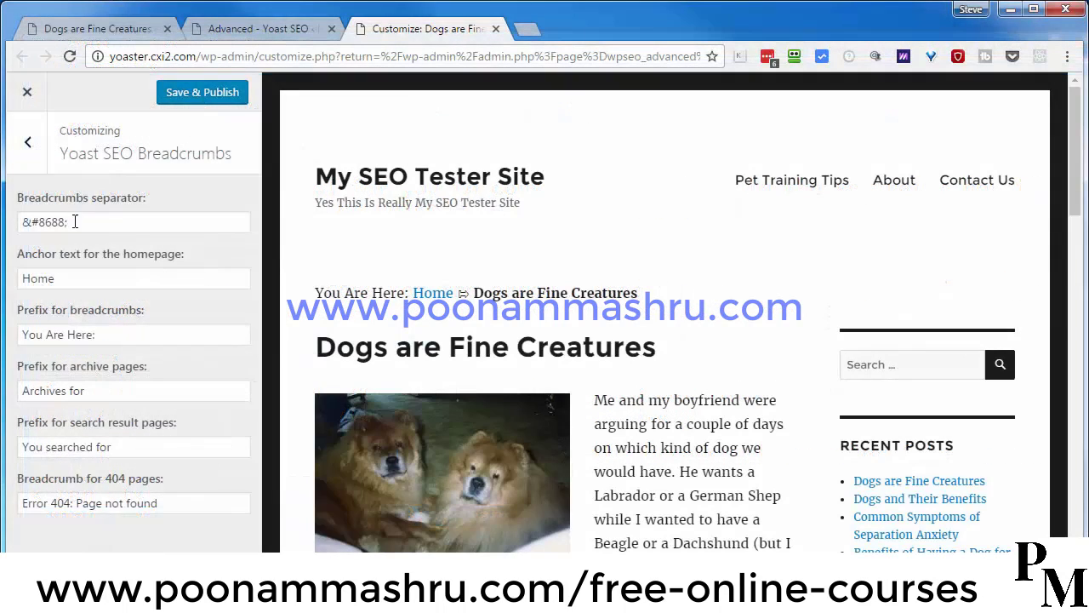
Step: Replace the breadcrumbs separator with the copied red span code and save and publish the customizer changes
left_click_drag(72, 222, 17, 224)
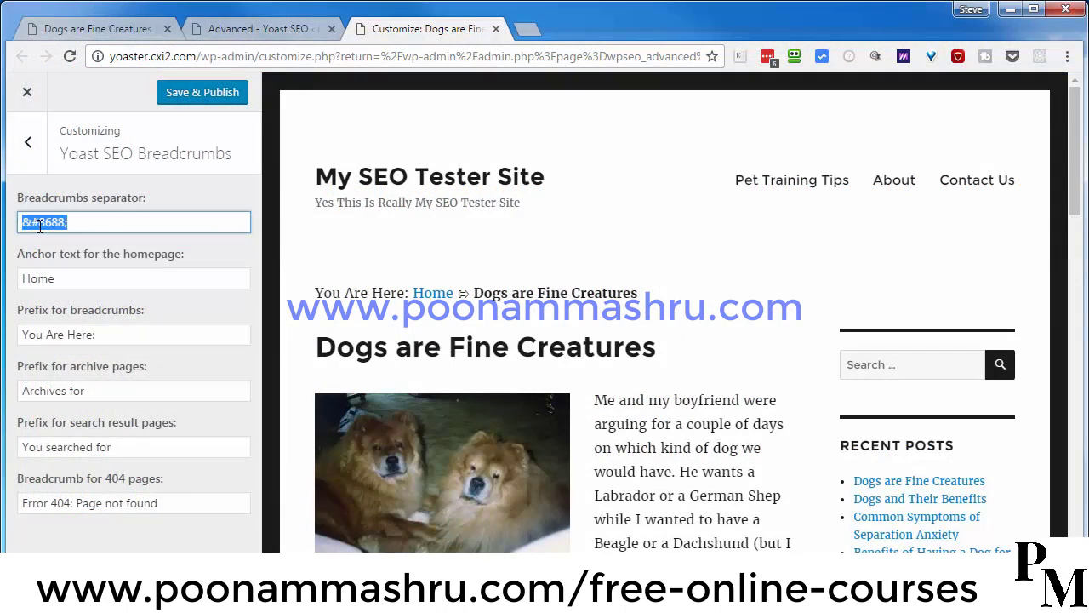
right_click(39, 226)
left_click(84, 278)
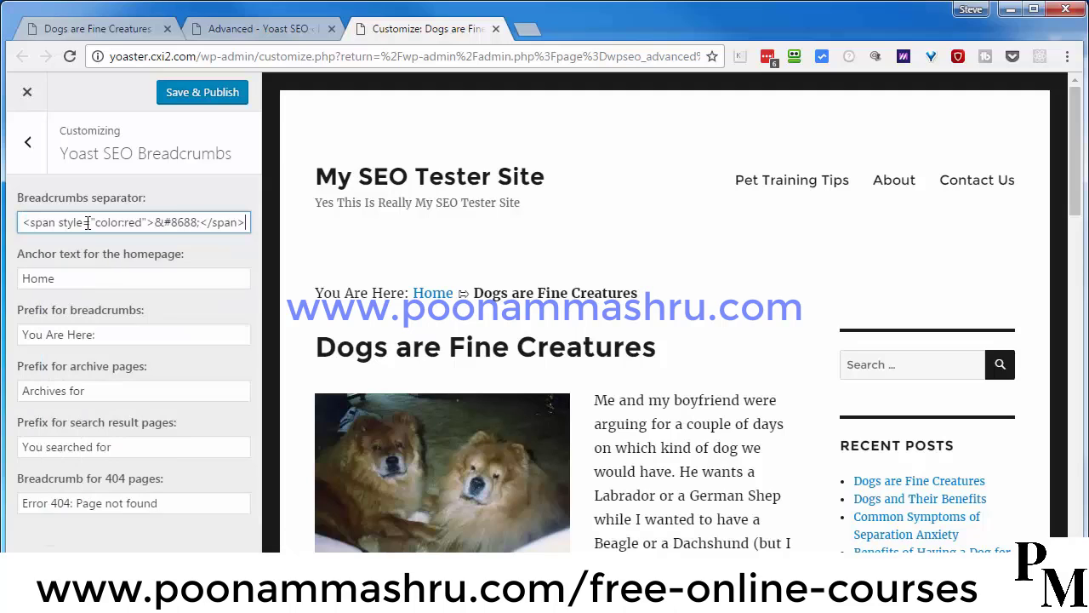
left_click(164, 279)
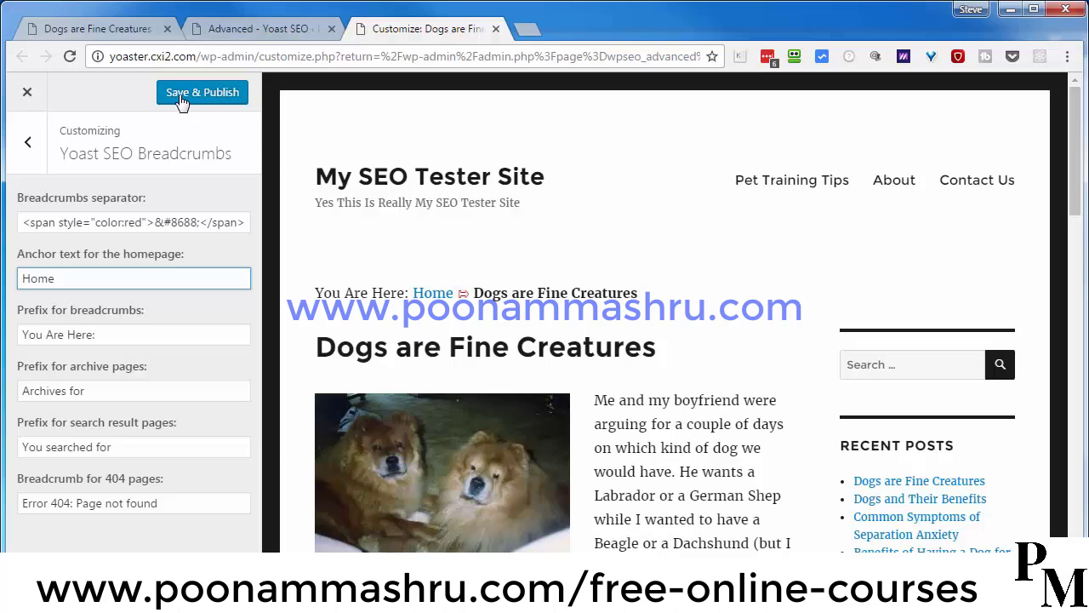
left_click(209, 99)
Step: Reload the Yoast SEO Advanced page and review its breadcrumb fields, the post taxonomy choices and the help center
left_click(245, 27)
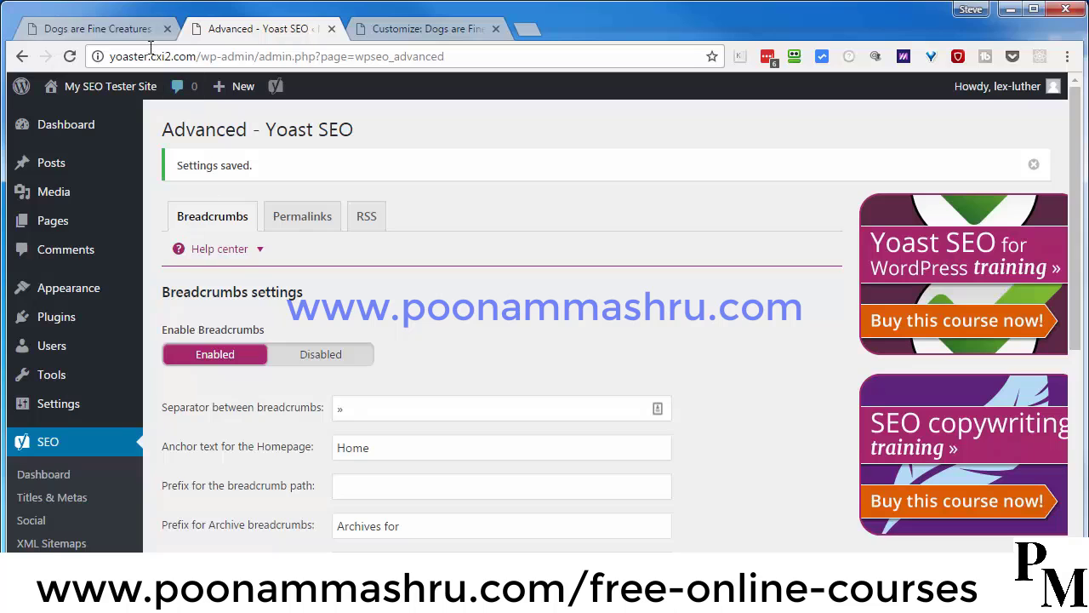
left_click(70, 56)
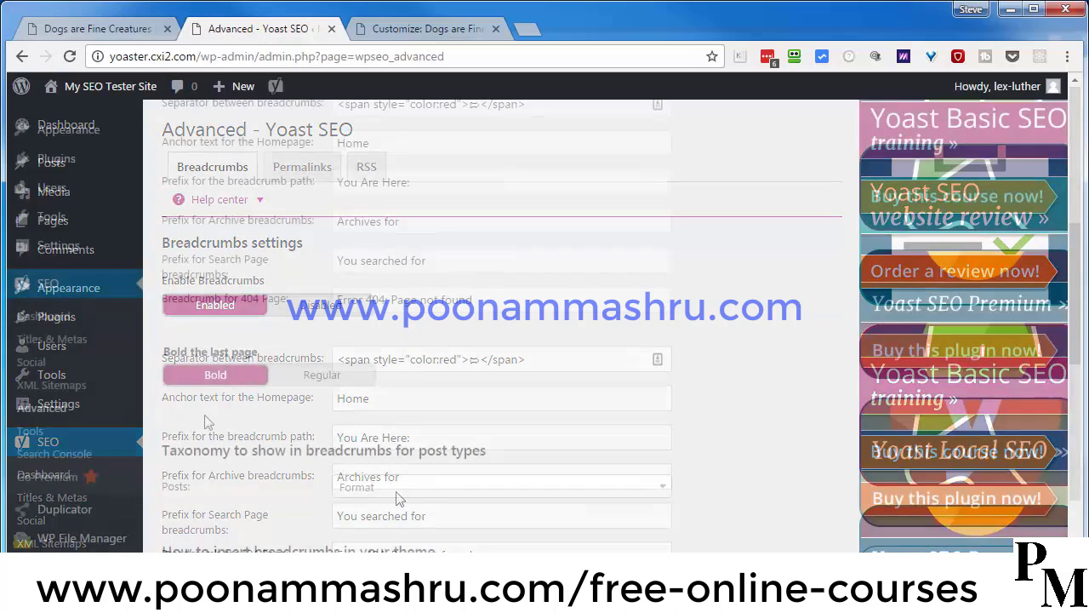
scroll(400, 502, "down", 3)
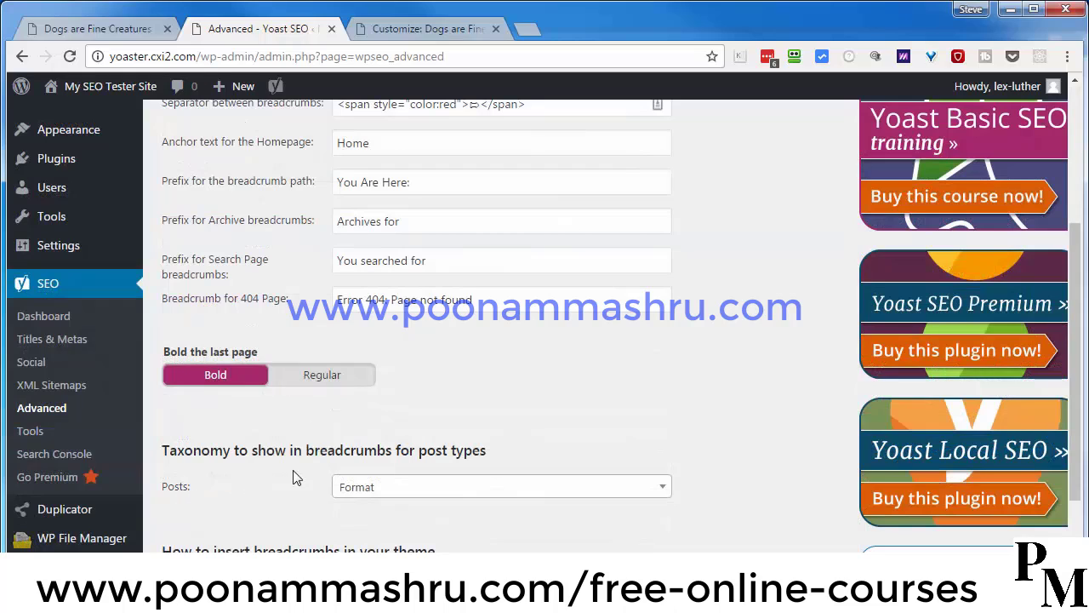
left_click(390, 499)
scroll(383, 466, "down", 2)
left_click(383, 463)
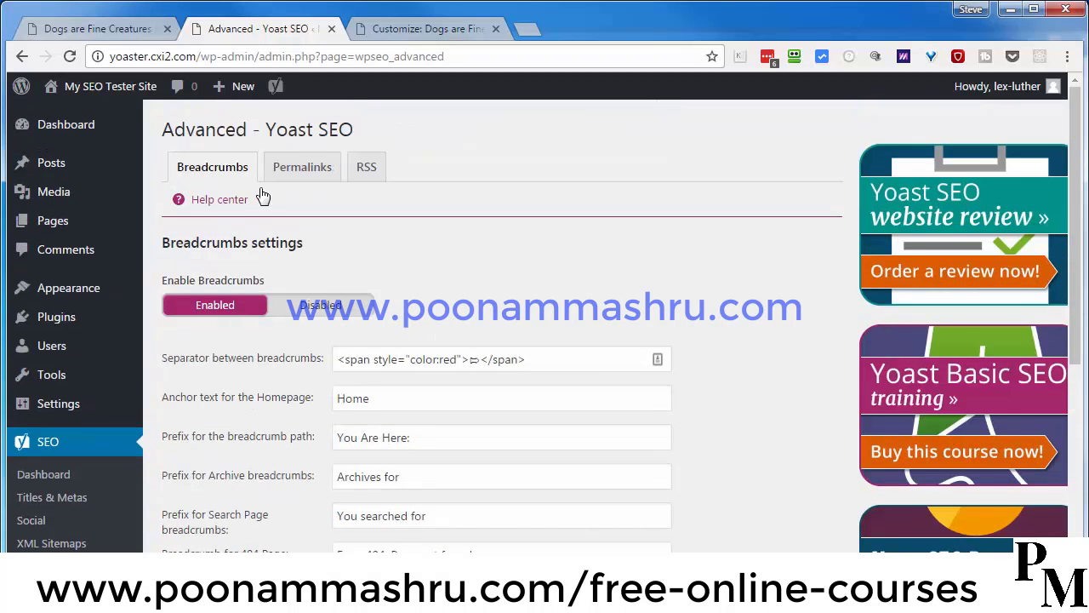
left_click(208, 202)
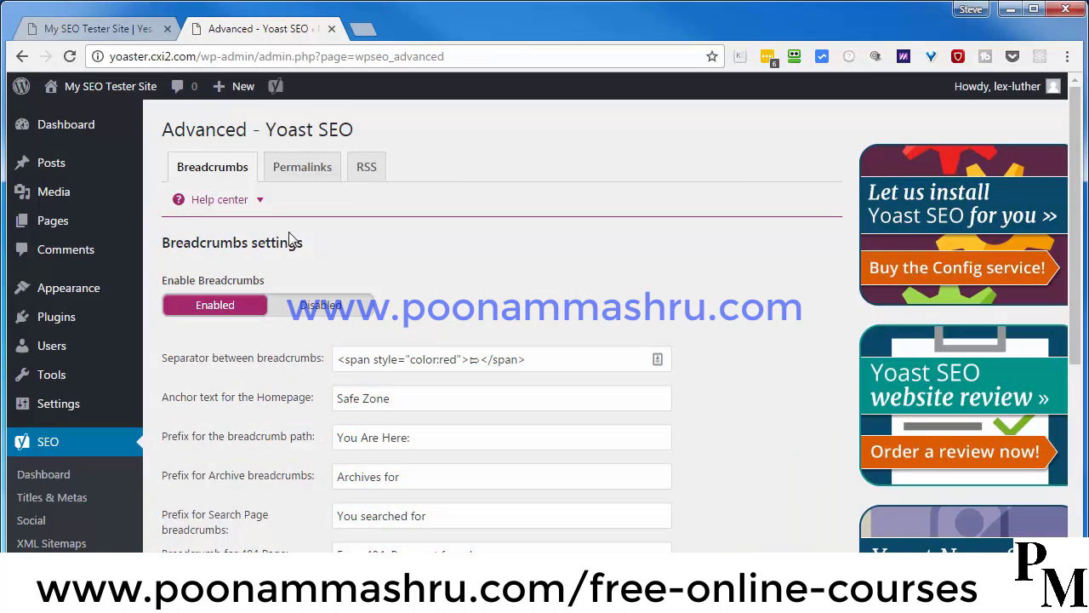
Step: Open the Yoast SEO permalink settings, and view the Cats category archive from the Categories page opened in a new tab
left_click(290, 169)
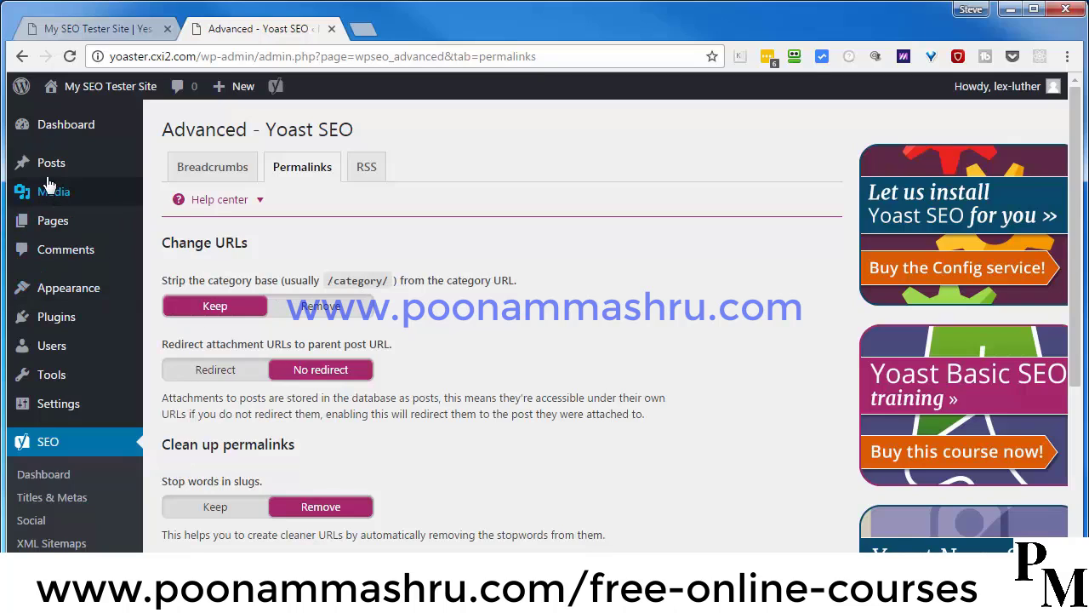
mouse_move(48, 170)
right_click(174, 207)
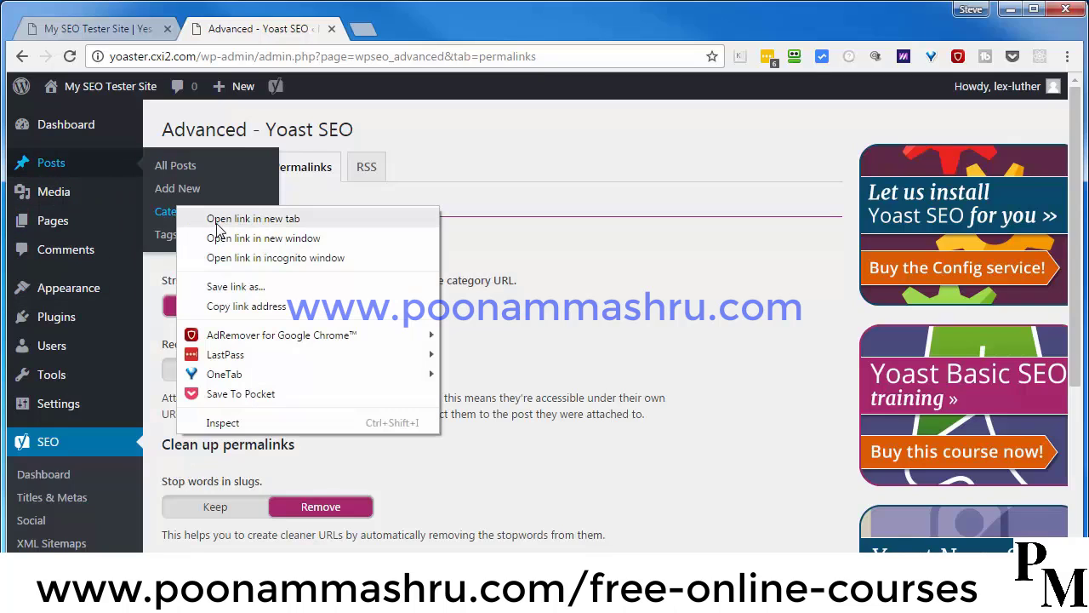
left_click(217, 218)
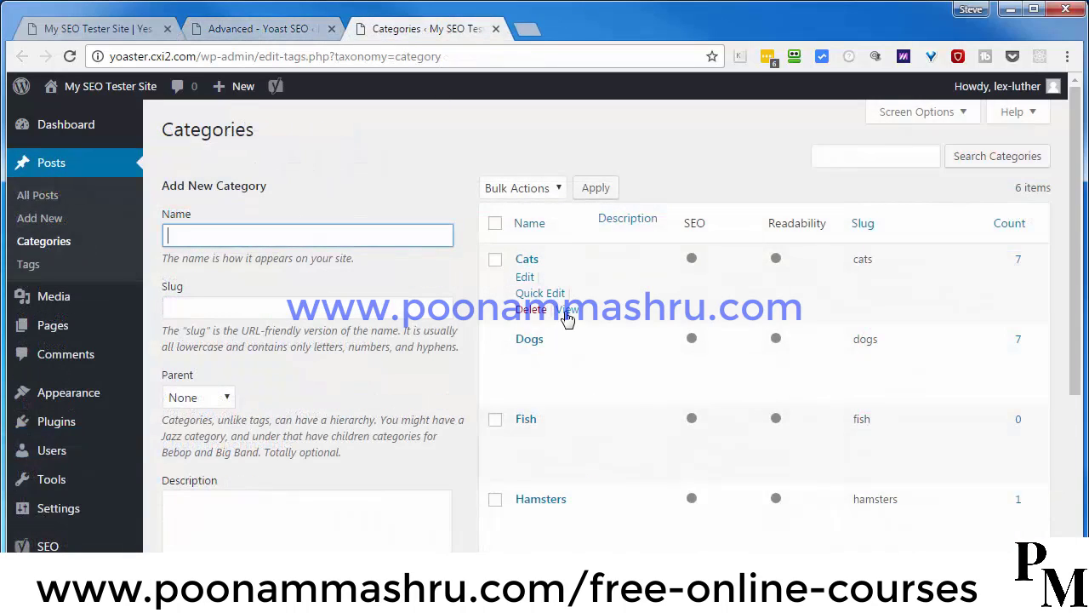
left_click(565, 312)
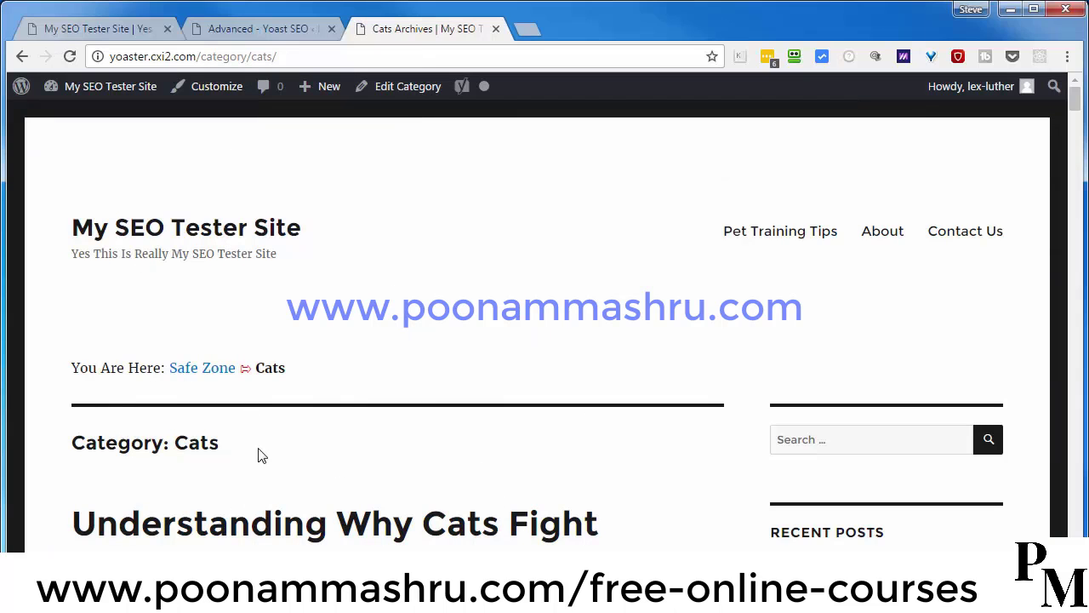
scroll(347, 437, "down", 7)
scroll(331, 447, "up", 7)
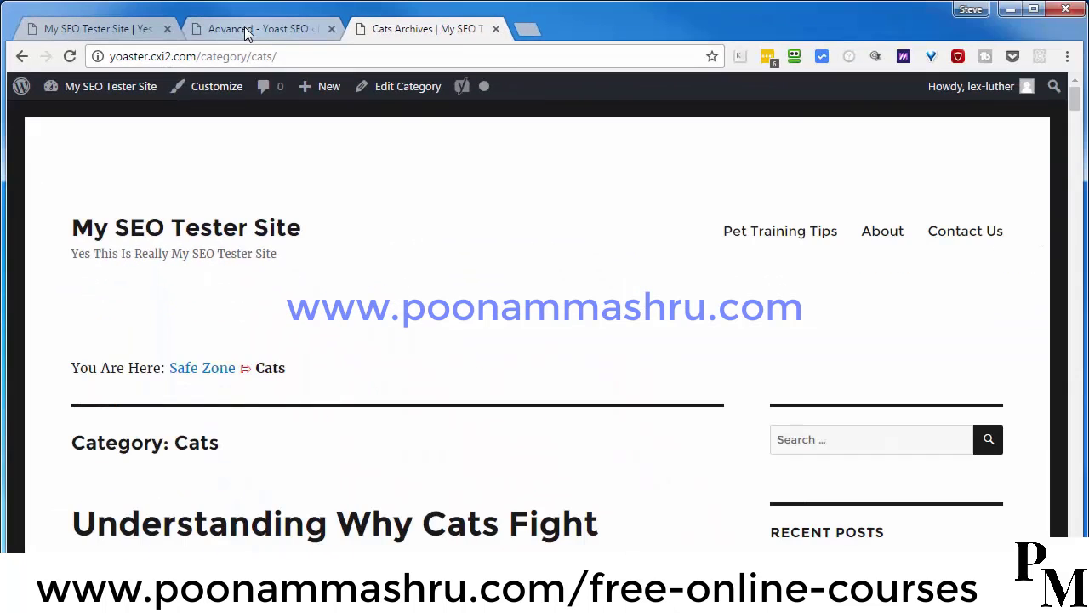
Step: Compare the strip category base option with the Cats archive address, deleting category/ from that address to illustrate the stripped URL
left_click(244, 27)
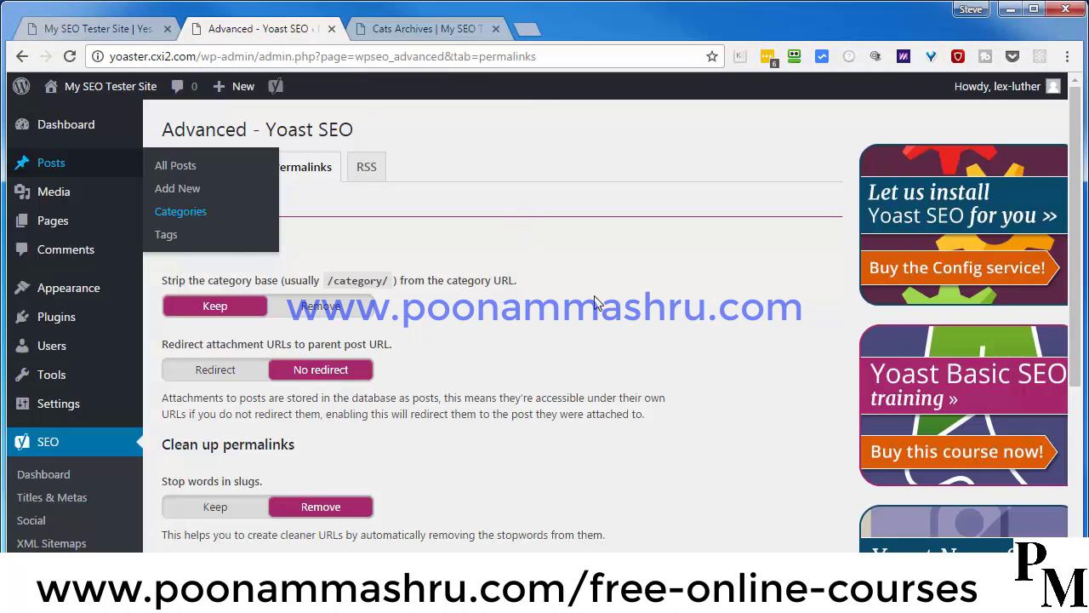
left_click(387, 28)
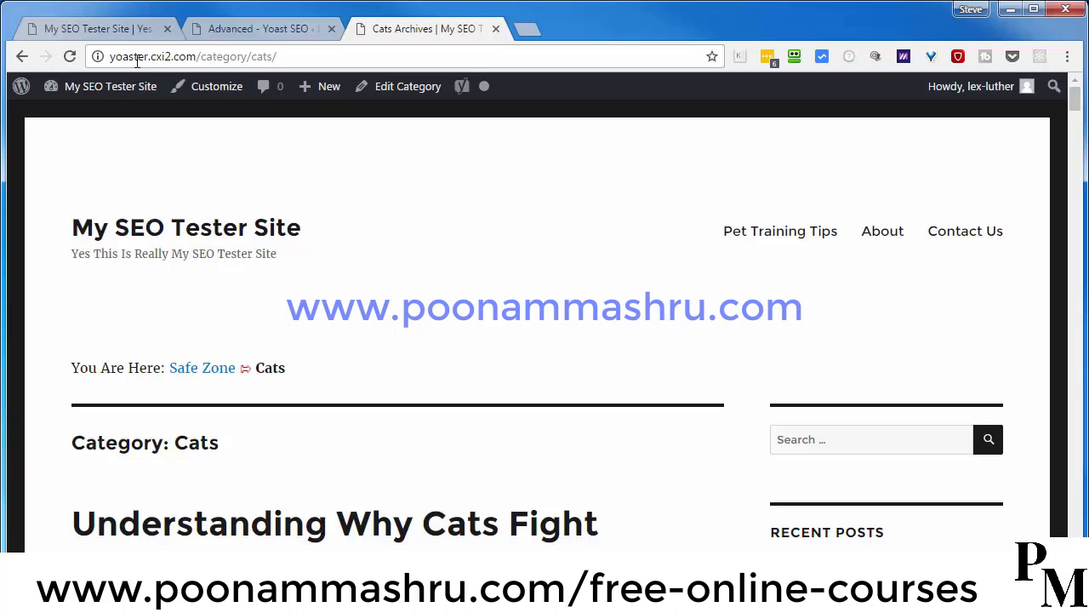
left_click_drag(198, 61, 246, 60)
key("BackSpace")
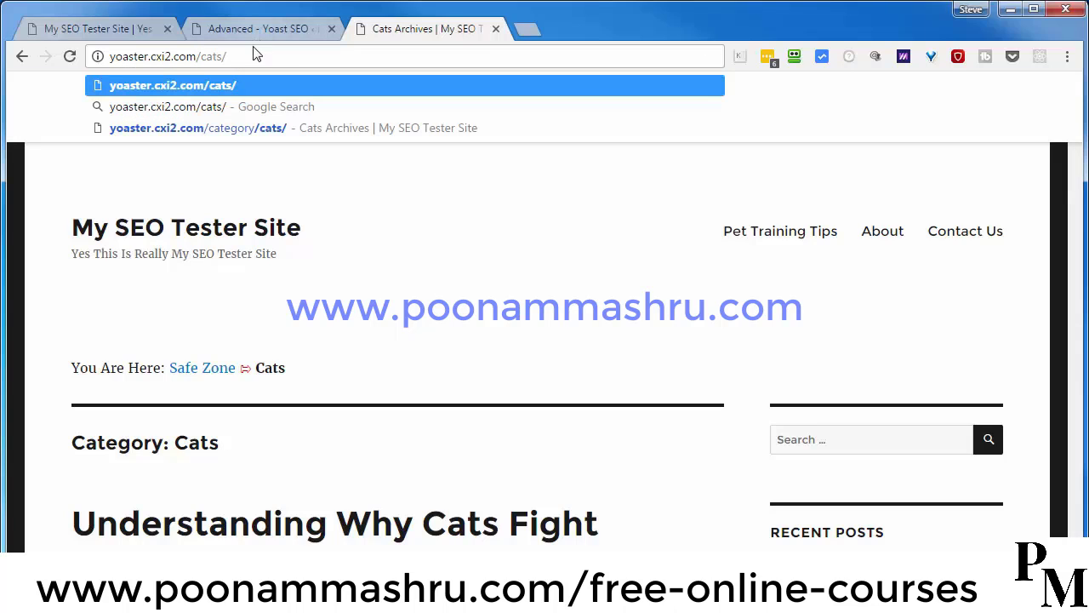
left_click(244, 32)
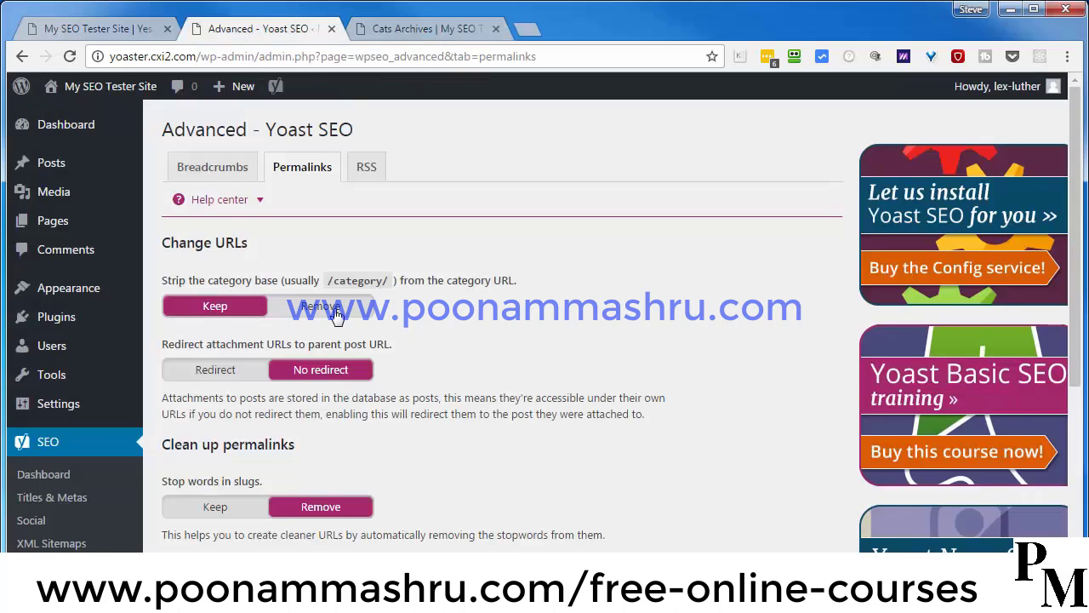
left_click(402, 30)
Step: Set attachment URLs to redirect to the parent post, and compare the cat-in-front-dogs attachment page with the Pet Training Tips page
left_click(215, 375)
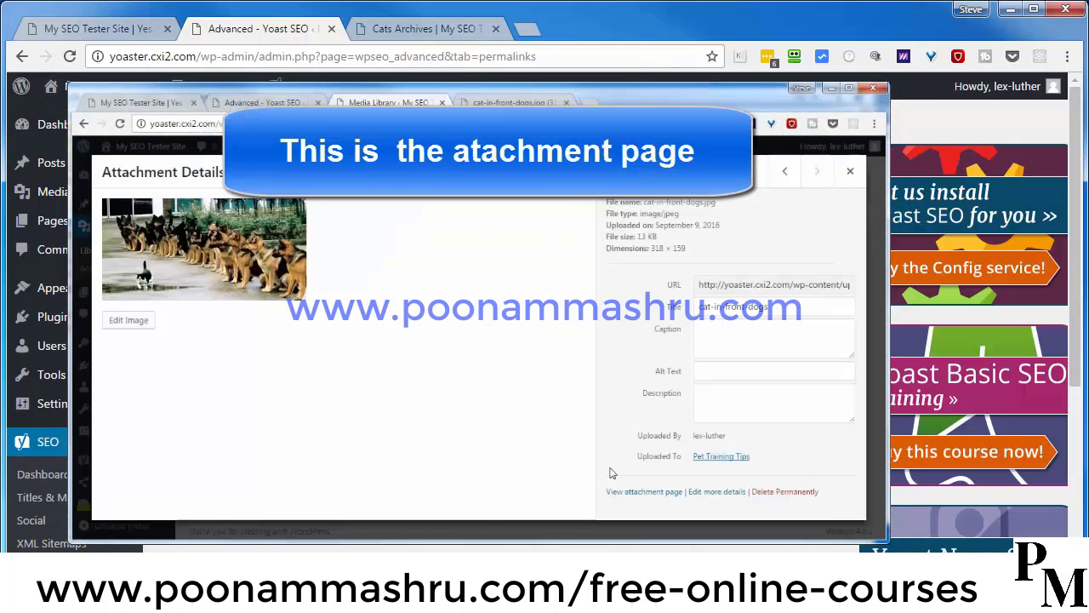
left_click(621, 492)
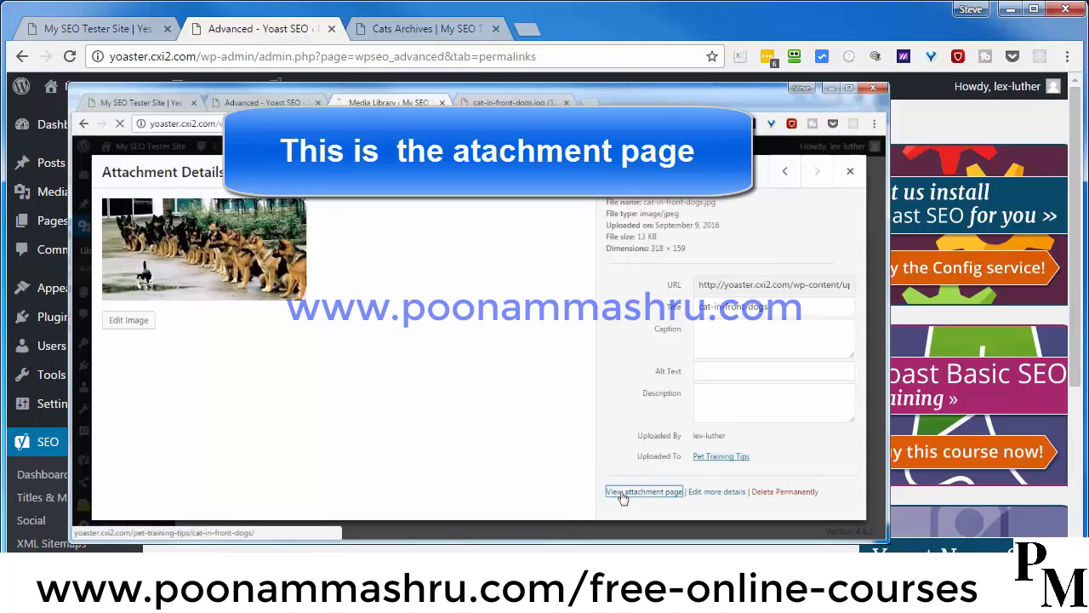
scroll(442, 348, "down", 3)
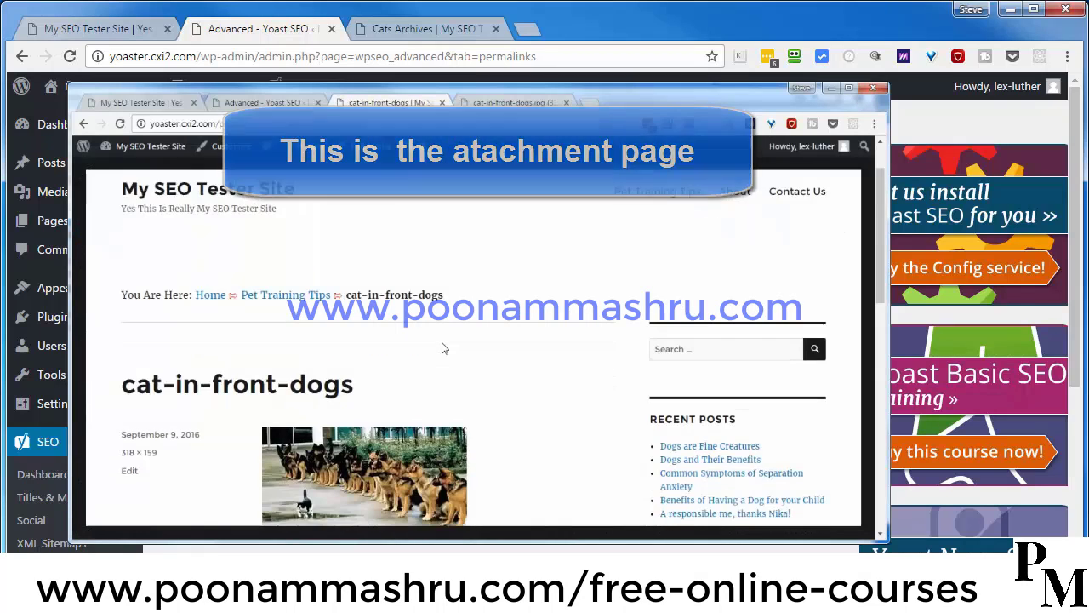
scroll(444, 349, "down", 5)
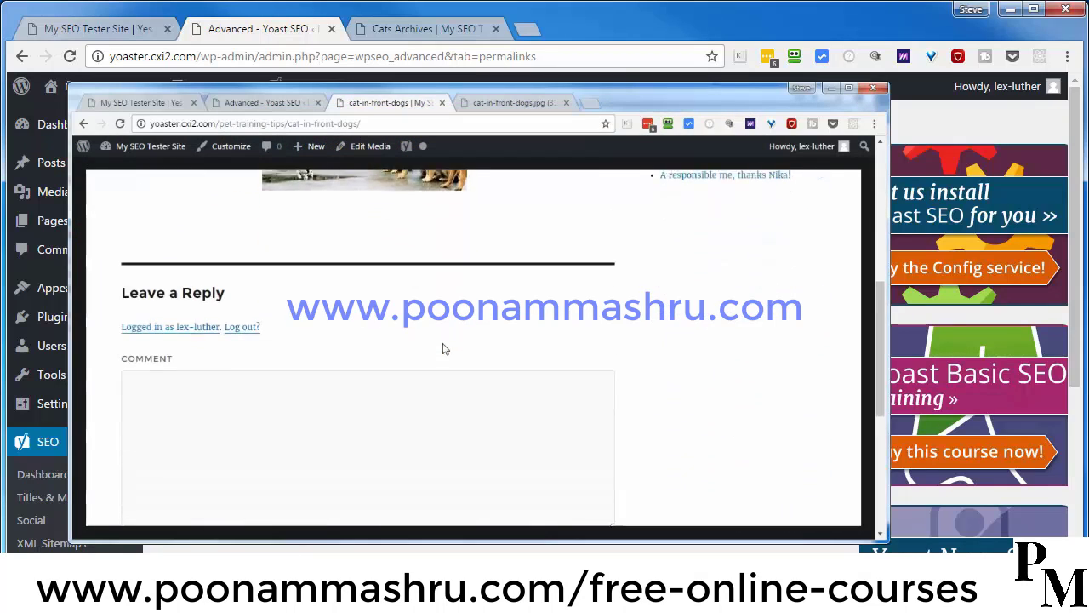
scroll(447, 355, "up", 4)
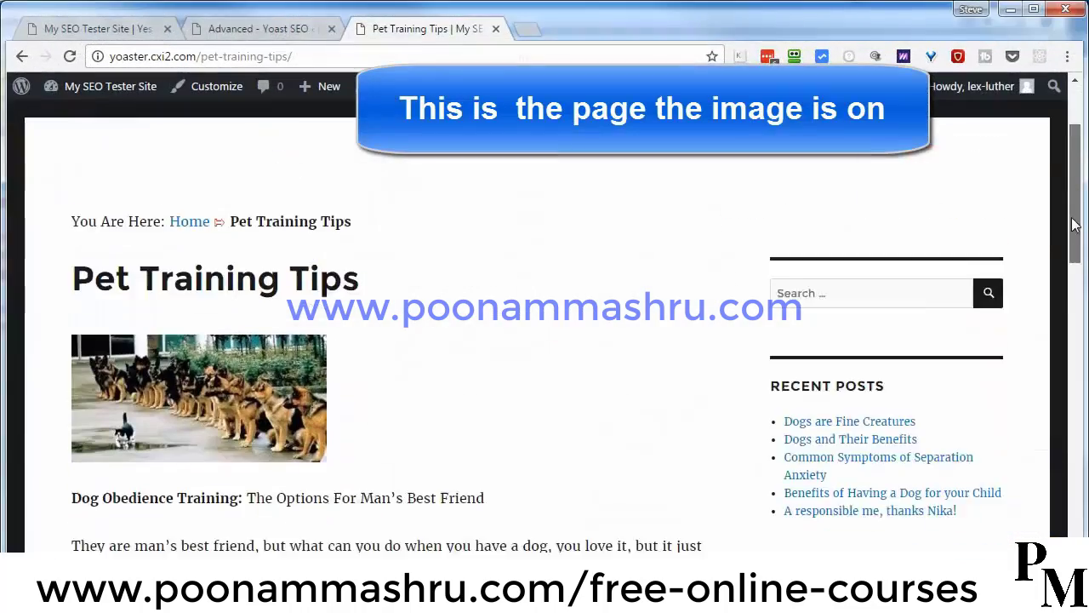
left_click_drag(1073, 223, 1071, 587)
scroll(545, 340, "up", 10)
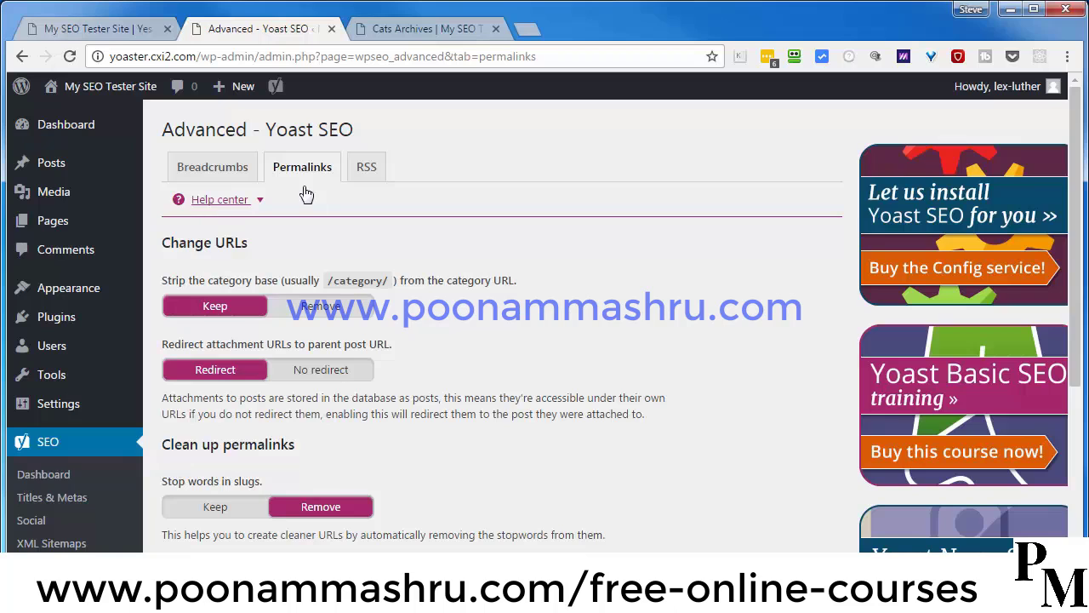
Step: Under the permalink clean-up options, set stop words in slugs to Keep and the ?replytocom variables to Remove
scroll(502, 477, "down", 3)
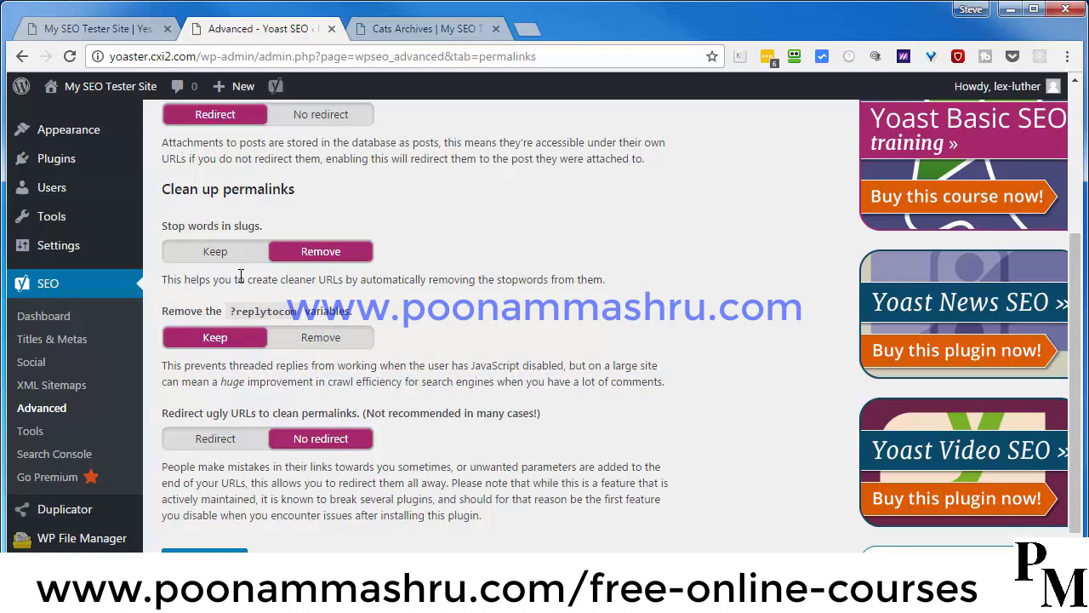
left_click(205, 258)
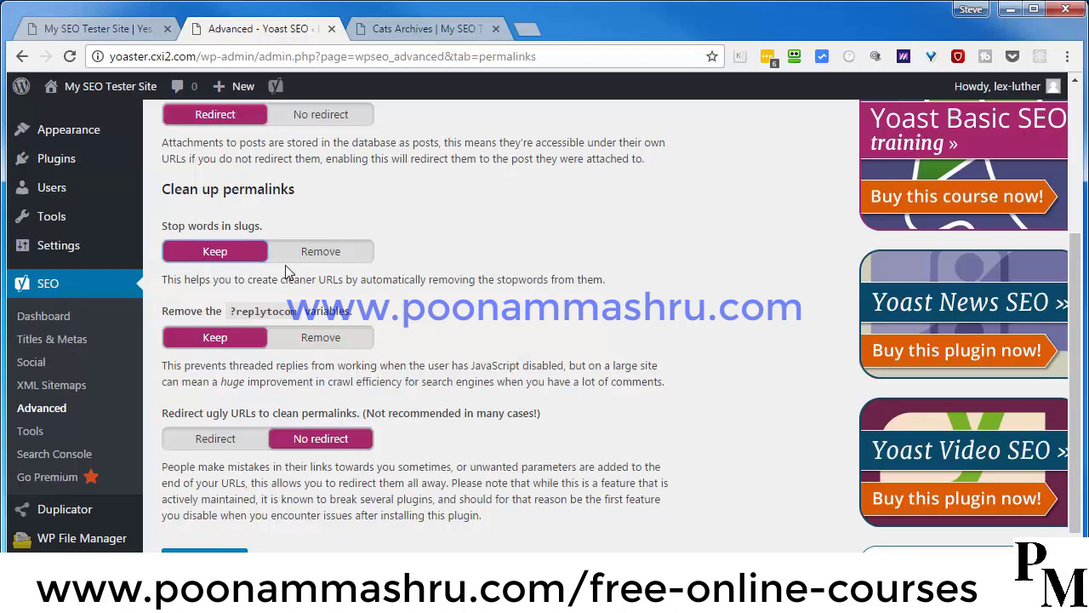
scroll(339, 261, "down", 1)
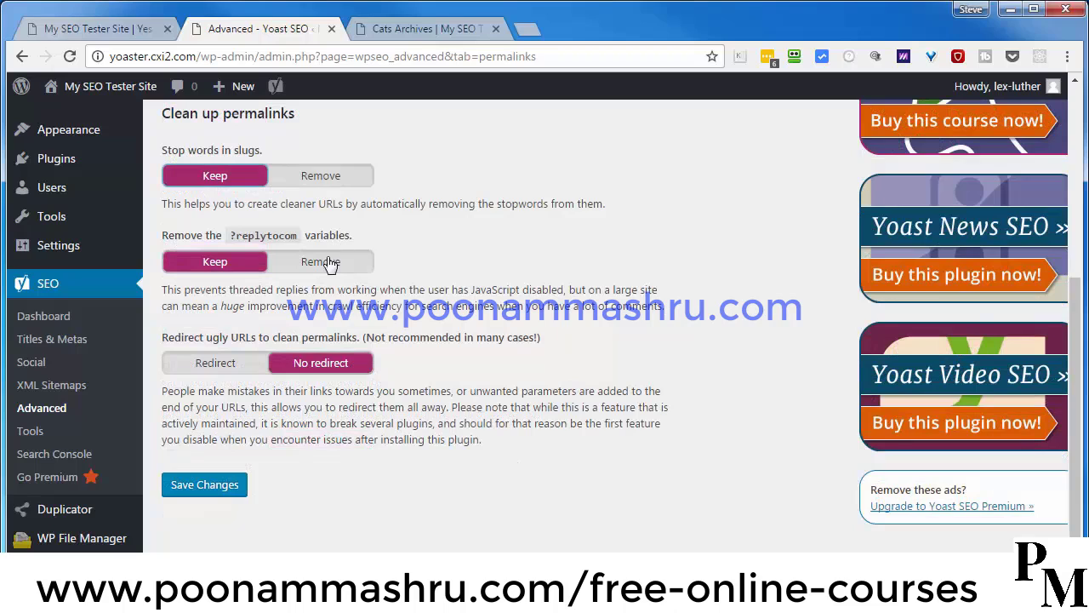
left_click(315, 265)
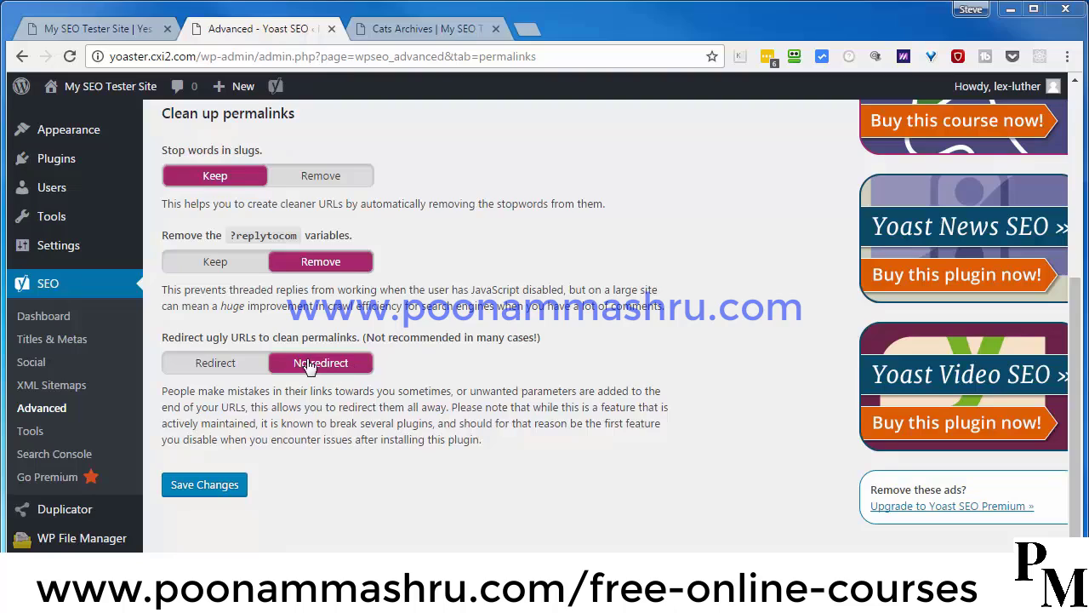
Step: Try redirecting ugly URLs to clean permalinks, review the extra cleaning options, and set the option back to No redirect
left_click(216, 364)
scroll(476, 397, "down", 3)
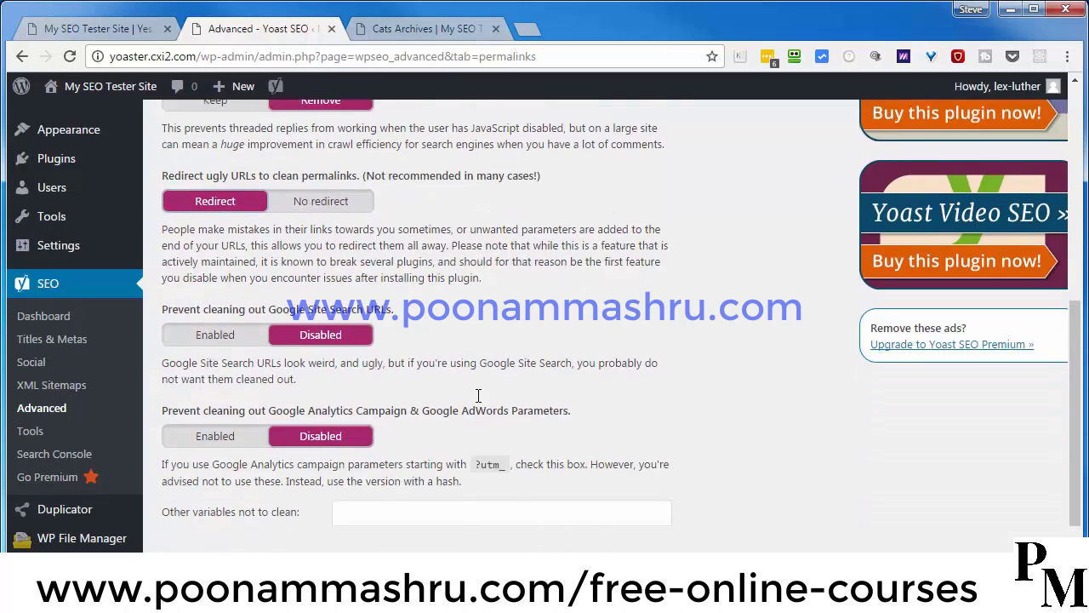
scroll(242, 399, "up", 2)
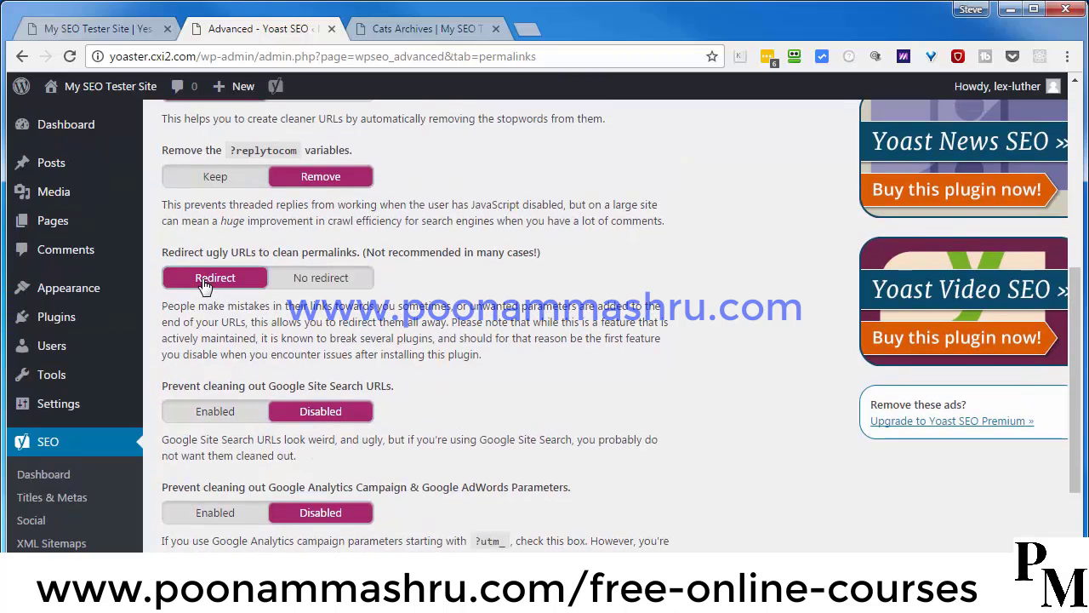
scroll(306, 352, "down", 1)
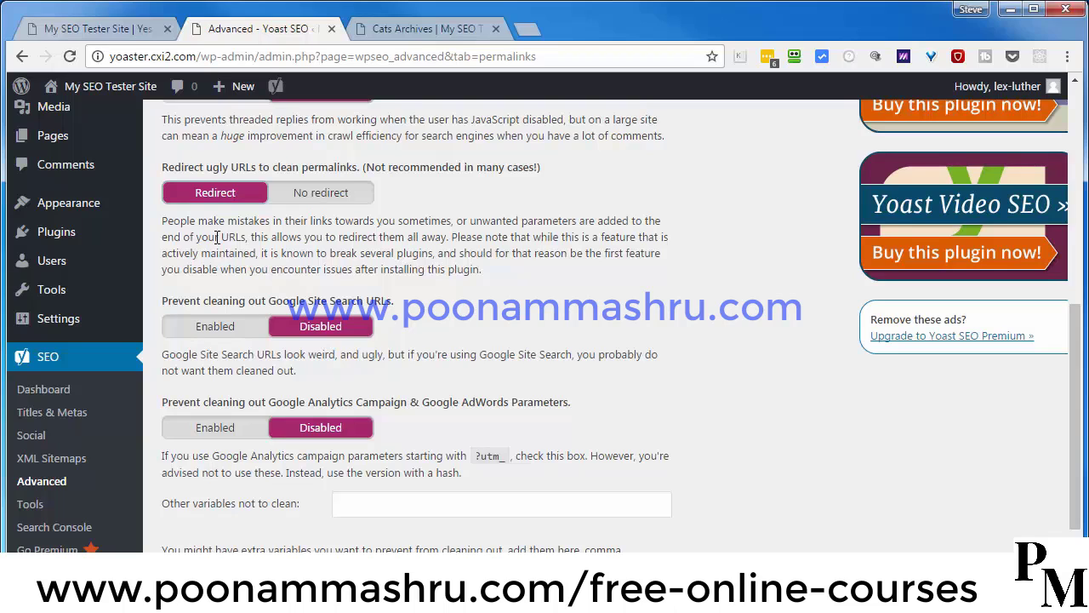
left_click(320, 195)
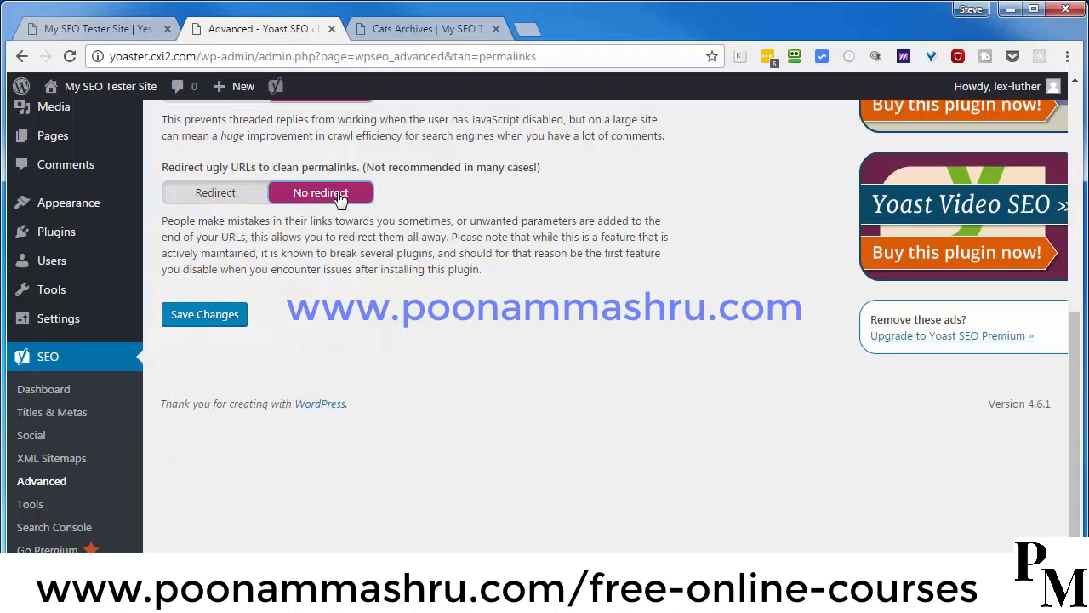
Step: Save the permalink settings and open the Yoast SEO RSS feed settings
left_click(204, 321)
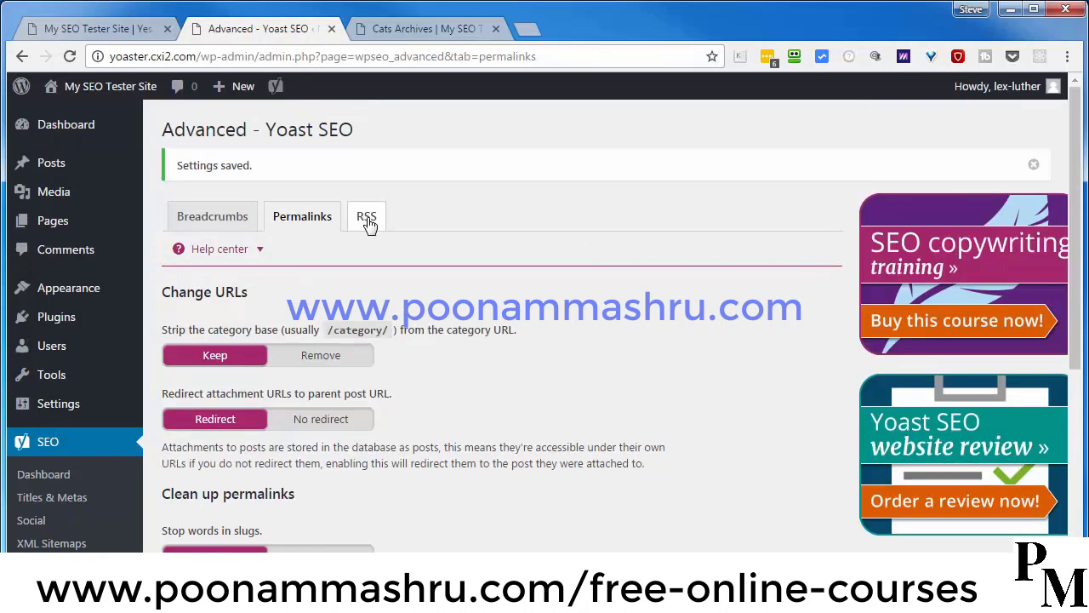
left_click(374, 219)
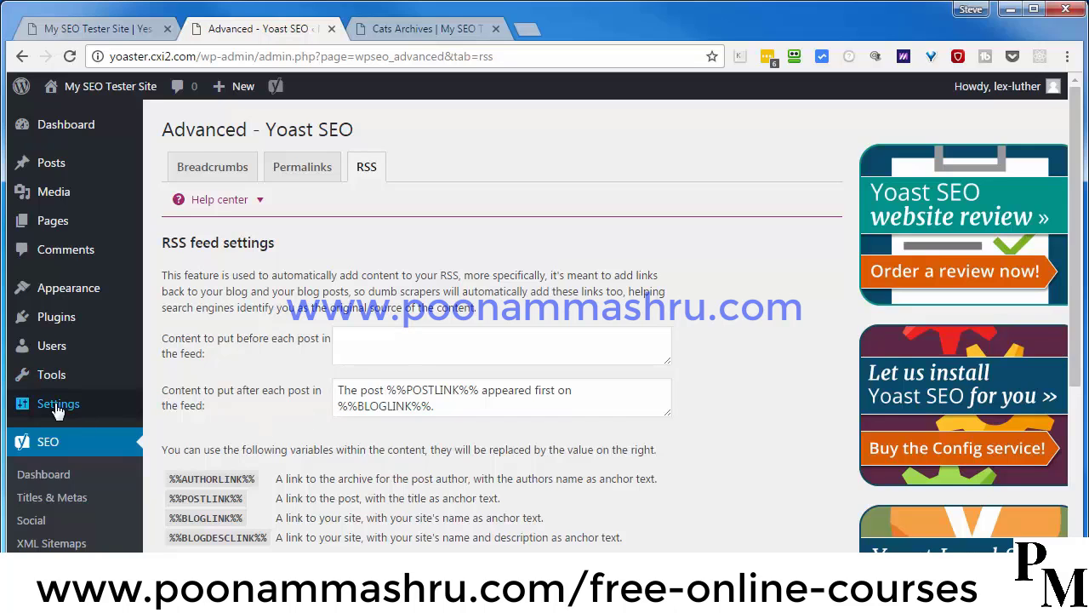
Step: Open the WordPress Reading settings in a new tab and set each article in a feed to show as Summary
mouse_move(51, 409)
right_click(181, 434)
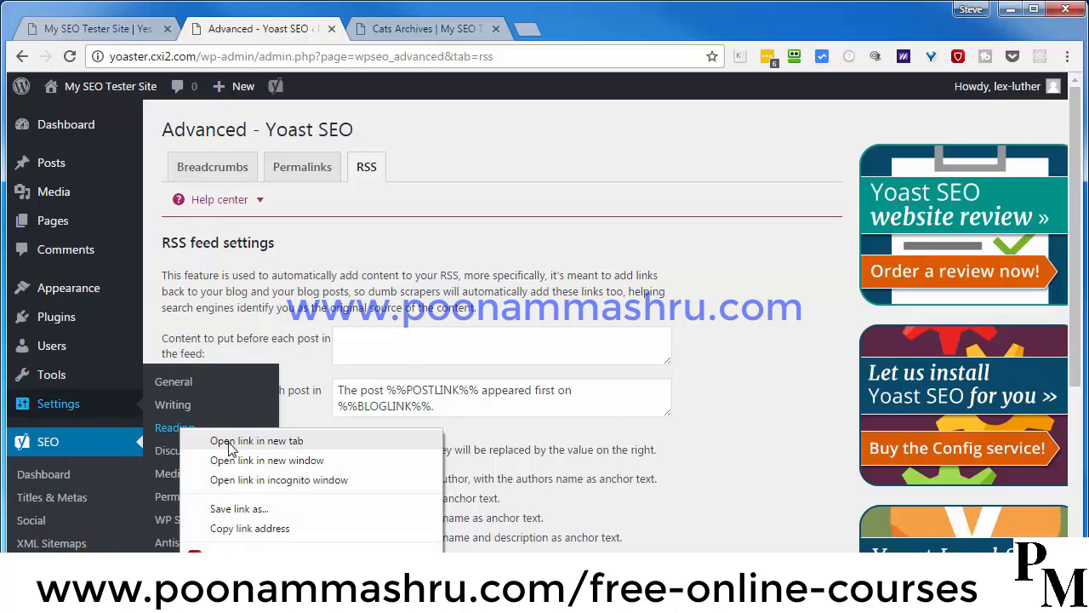
left_click(228, 441)
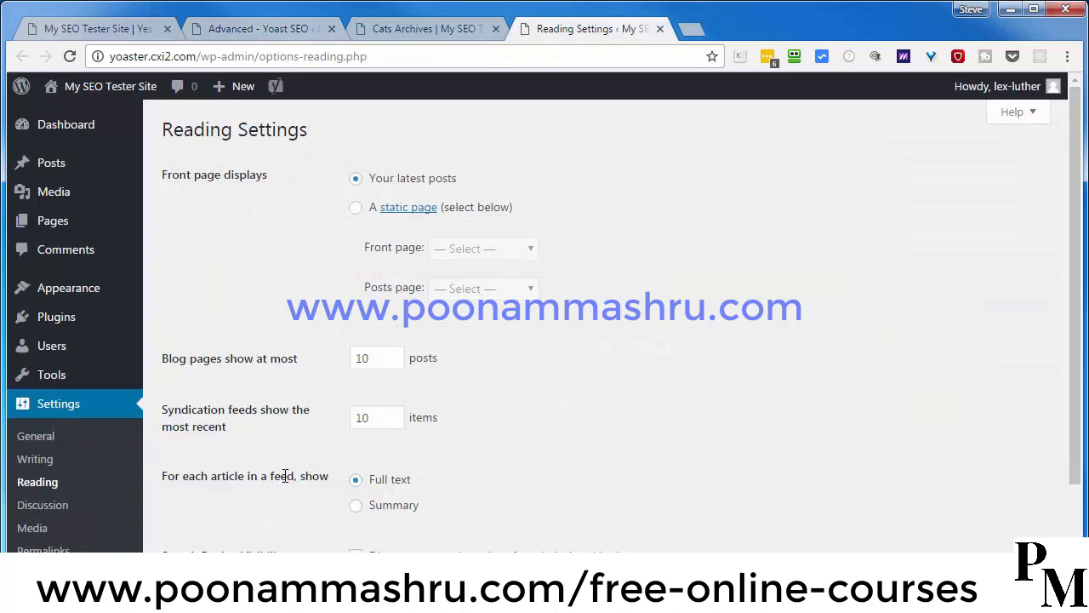
left_click(357, 509)
scroll(273, 490, "down", 3)
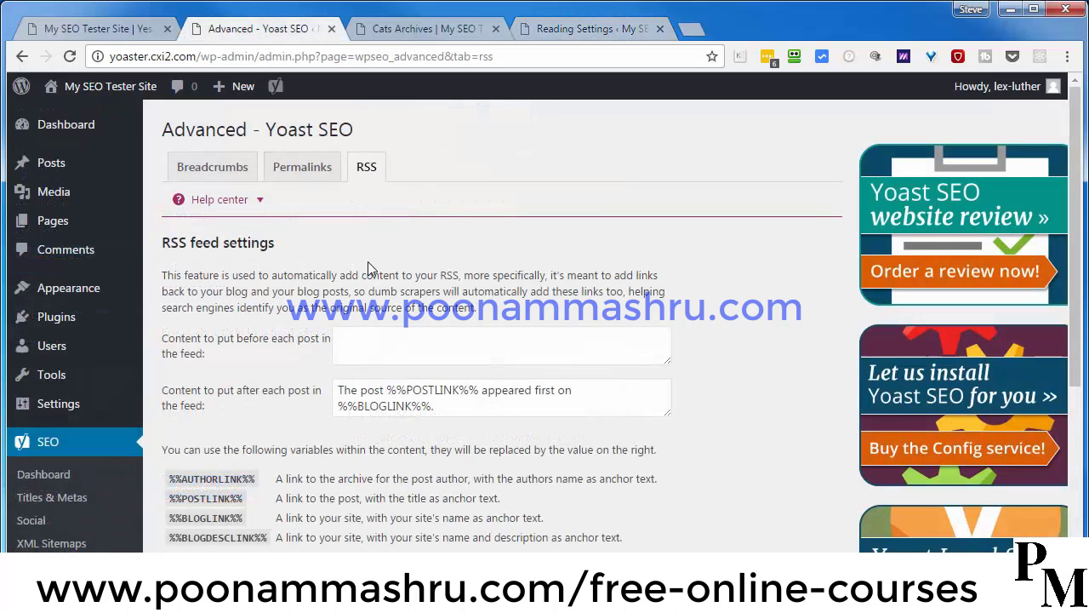
Step: Review the RSS feed content fields and the variables available for them
scroll(260, 449, "down", 1)
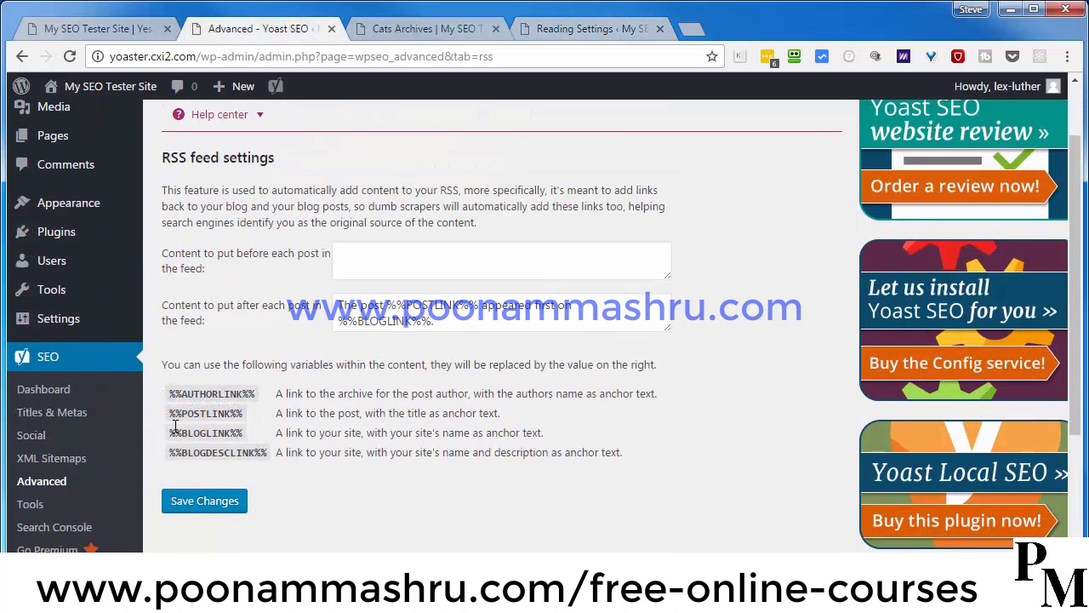